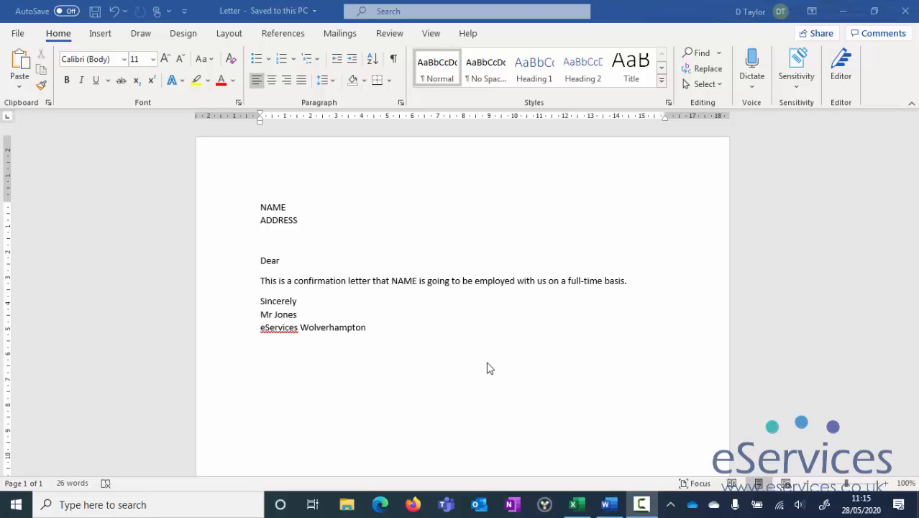
Step: Look over the Addresses workbook in Excel and the files on the desktop, and return to the Letter document in Word
{"action": "left_click", "coordinate": [577, 506]}
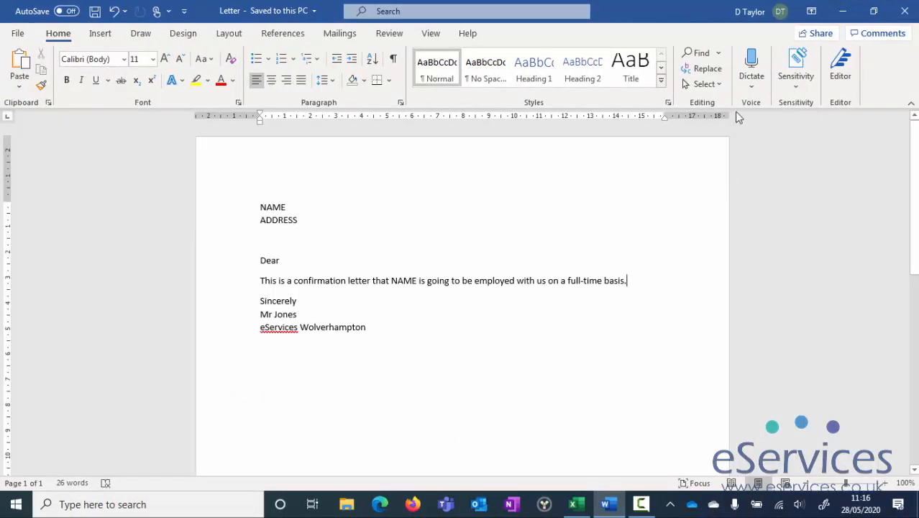
{"action": "key", "text": "super+d"}
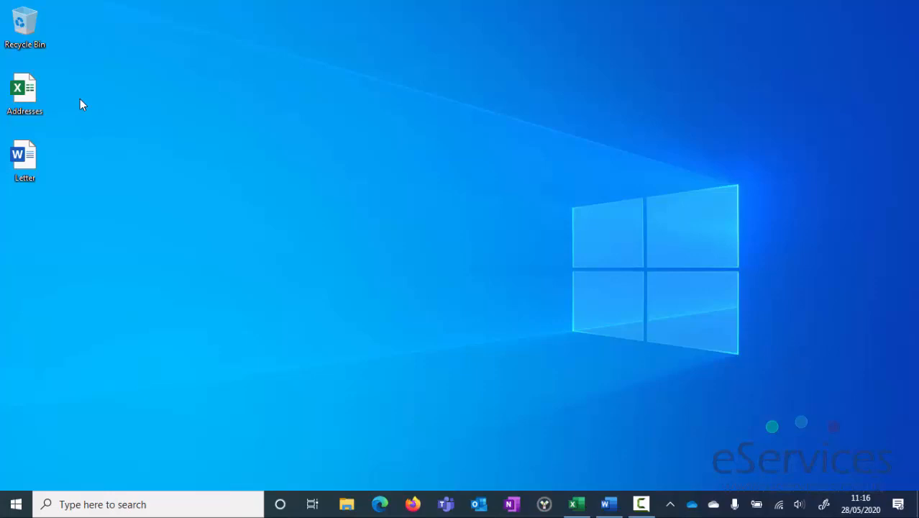
{"action": "mouse_move", "coordinate": [617, 505]}
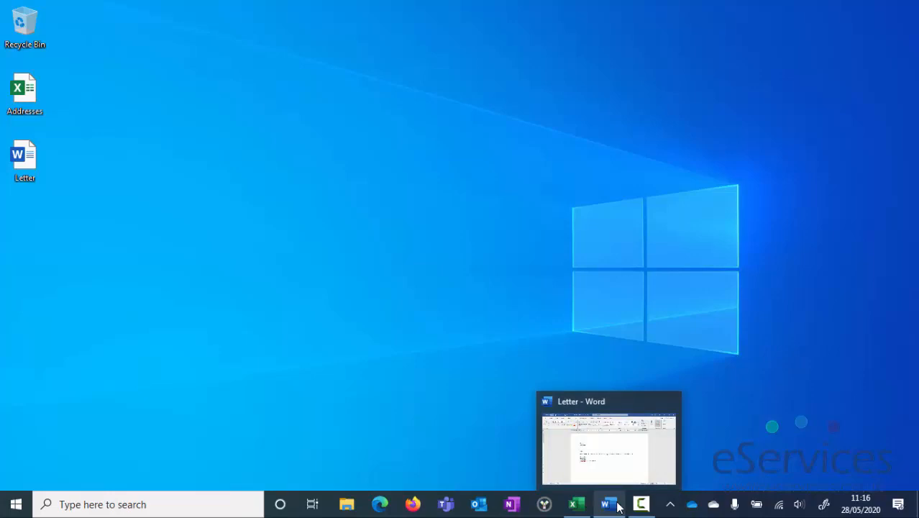
{"action": "left_click", "coordinate": [617, 507]}
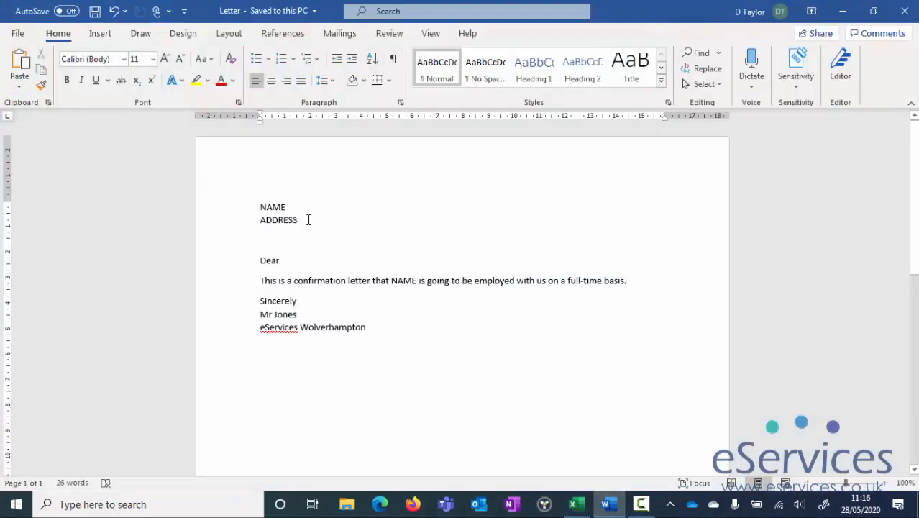
Step: Start a mail merge of the Letters type for the confirmation letter
{"action": "left_click", "coordinate": [371, 22]}
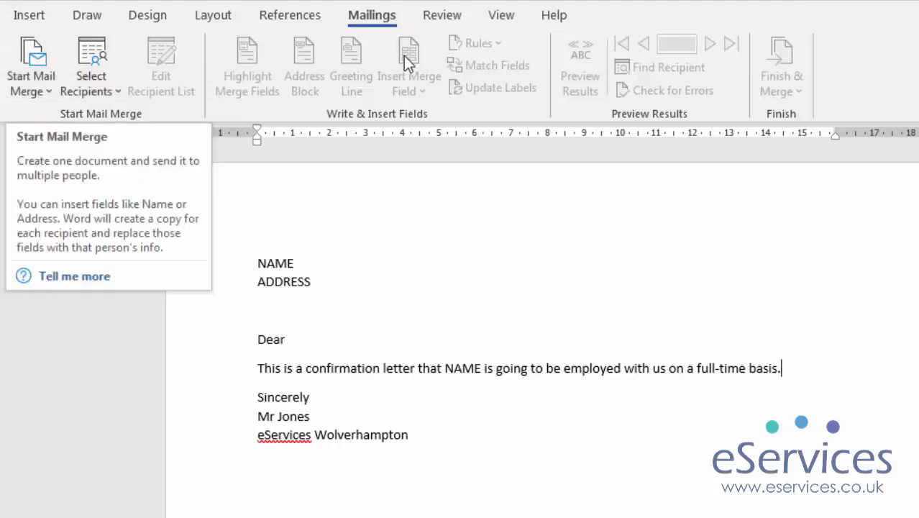
{"action": "left_click", "coordinate": [45, 80]}
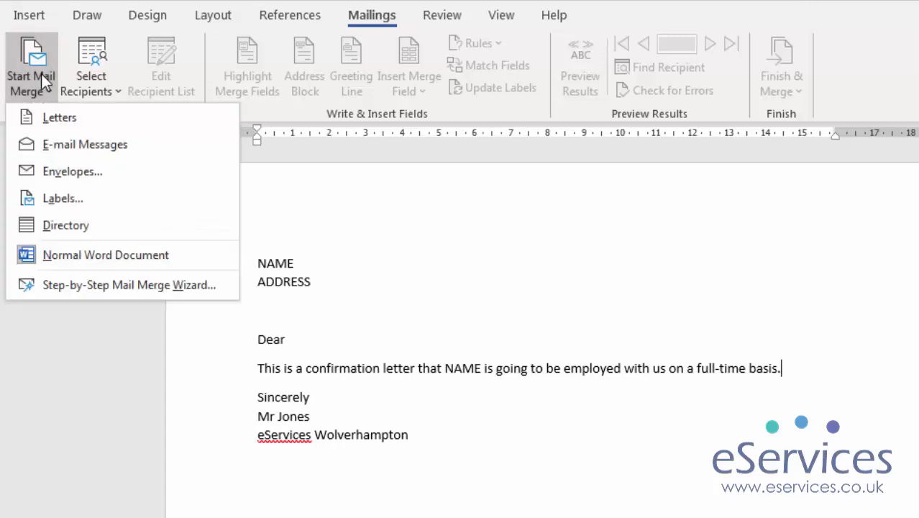
{"action": "left_click", "coordinate": [83, 118]}
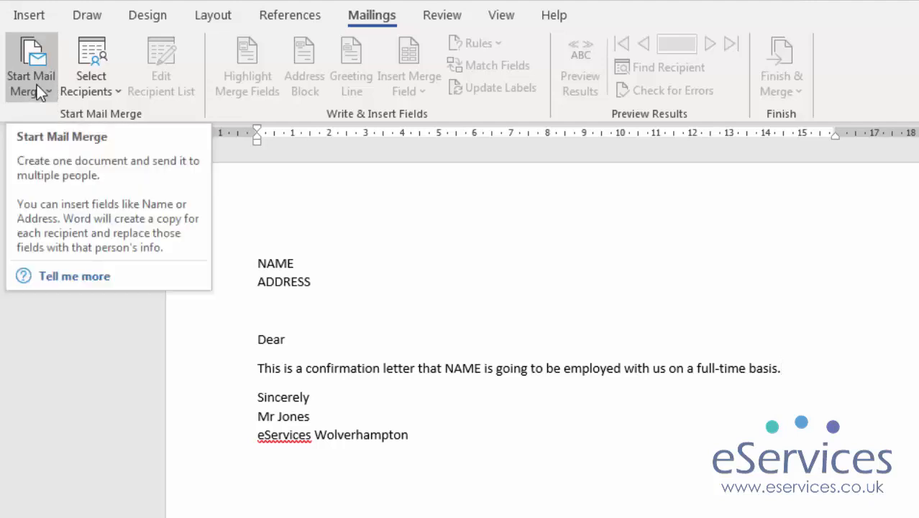
Step: Choose the existing Addresses workbook on the Desktop as the recipient list for the mail merge
{"action": "left_click", "coordinate": [108, 94]}
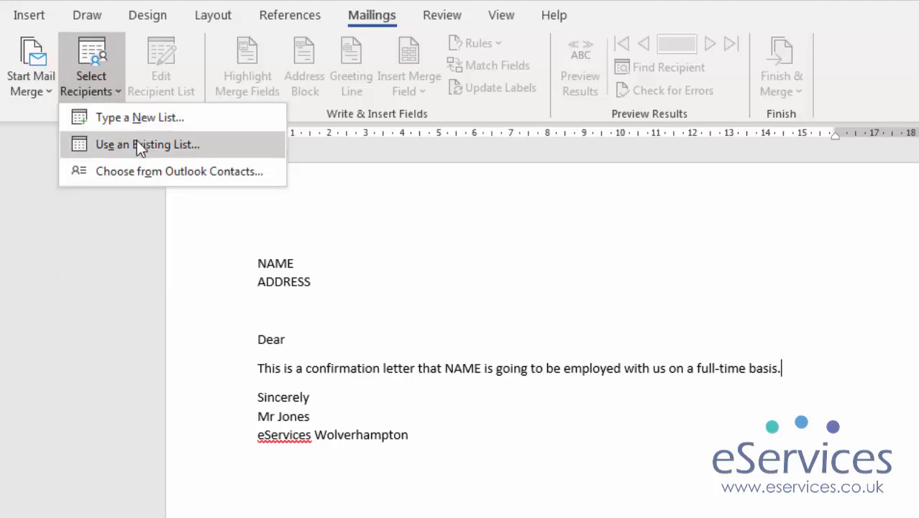
{"action": "left_click", "coordinate": [135, 147]}
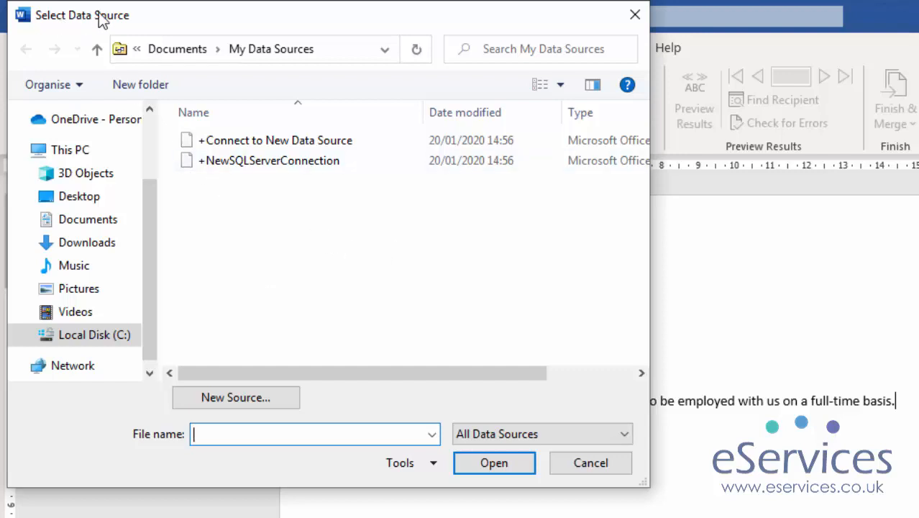
{"action": "left_click", "coordinate": [63, 202]}
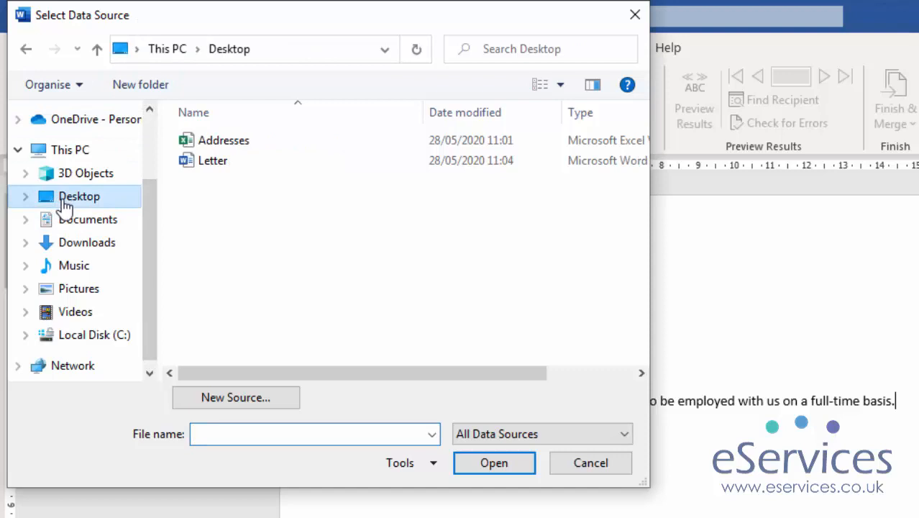
{"action": "left_click", "coordinate": [215, 142]}
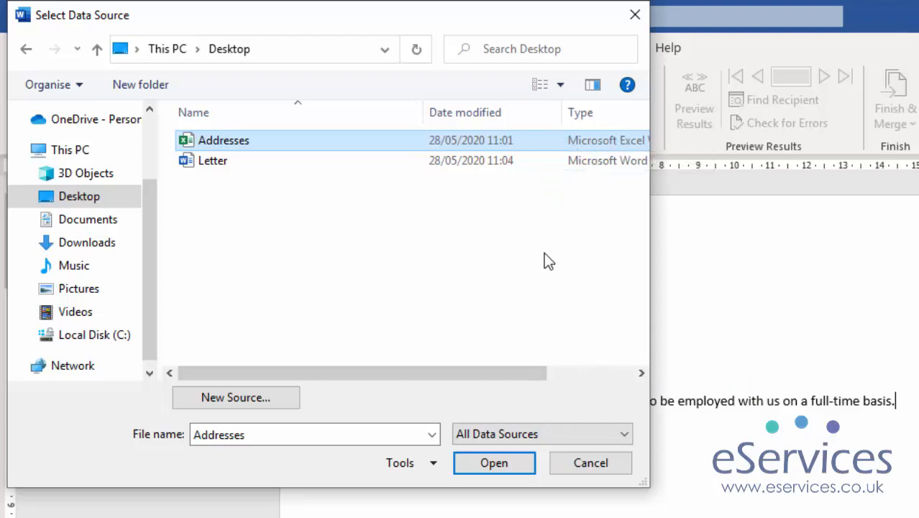
{"action": "left_click", "coordinate": [496, 466]}
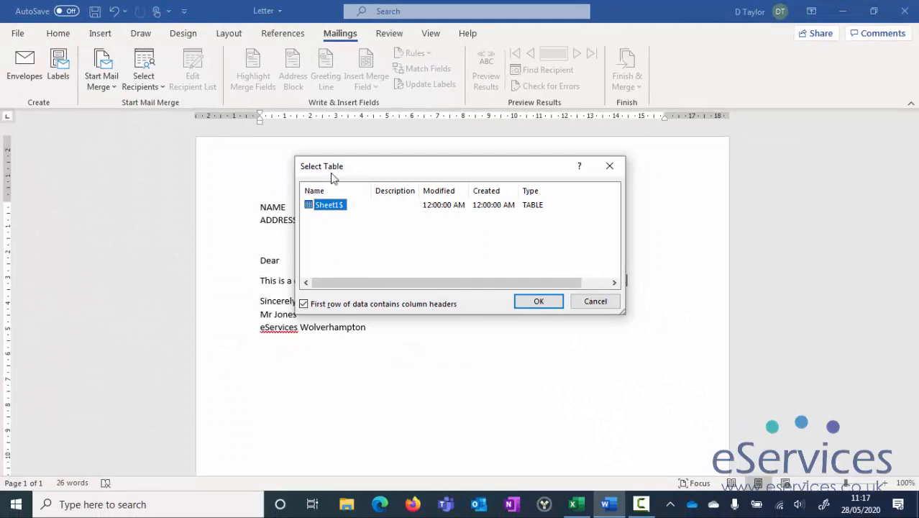
Step: Check the sheet name and header row in the Addresses workbook, and accept Sheet1$ as the recipient table with first-row column headers
{"action": "left_click", "coordinate": [574, 504]}
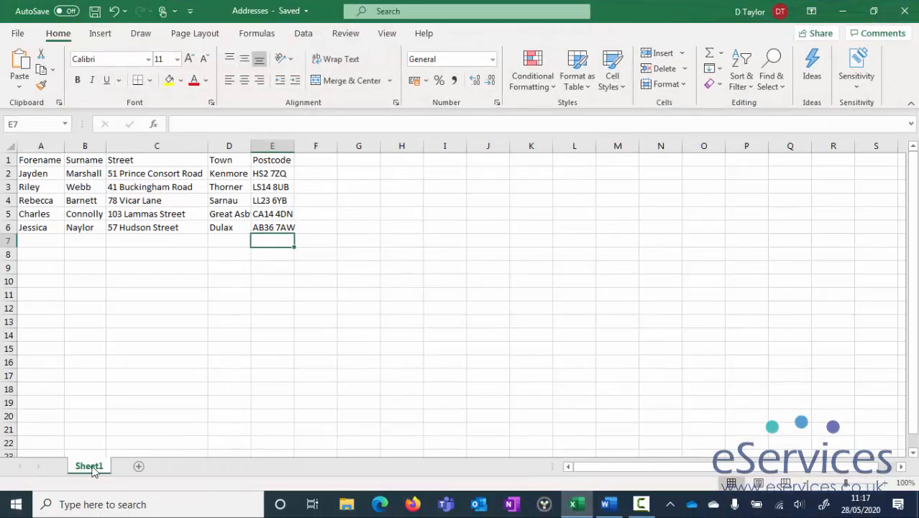
{"action": "left_click", "coordinate": [843, 10]}
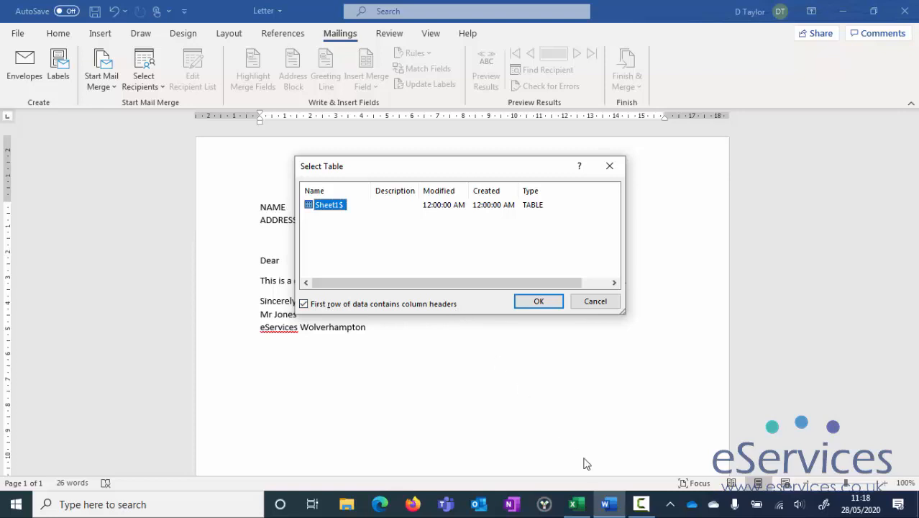
{"action": "left_click", "coordinate": [576, 504]}
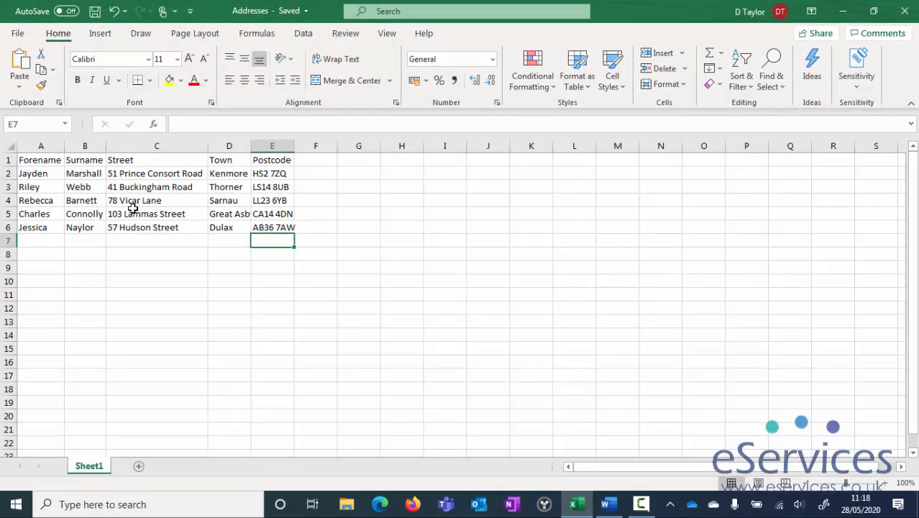
{"action": "left_click", "coordinate": [9, 159]}
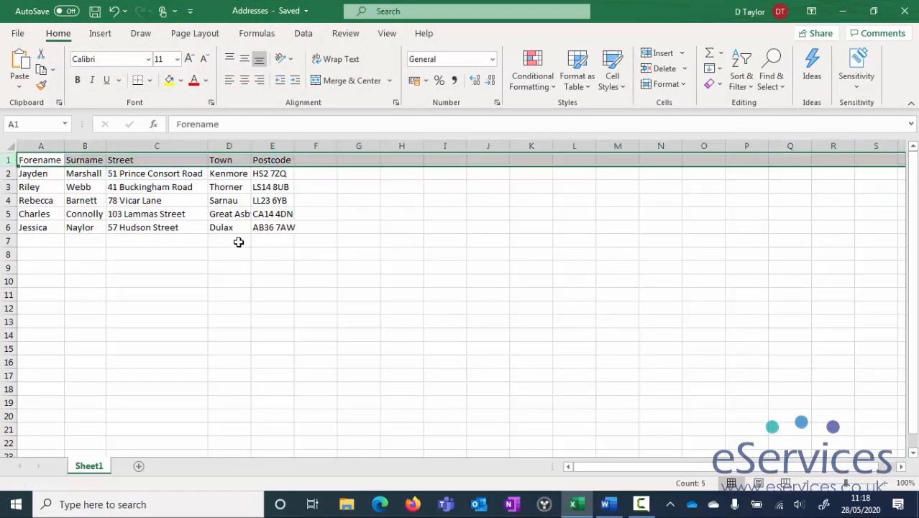
{"action": "left_click", "coordinate": [605, 505]}
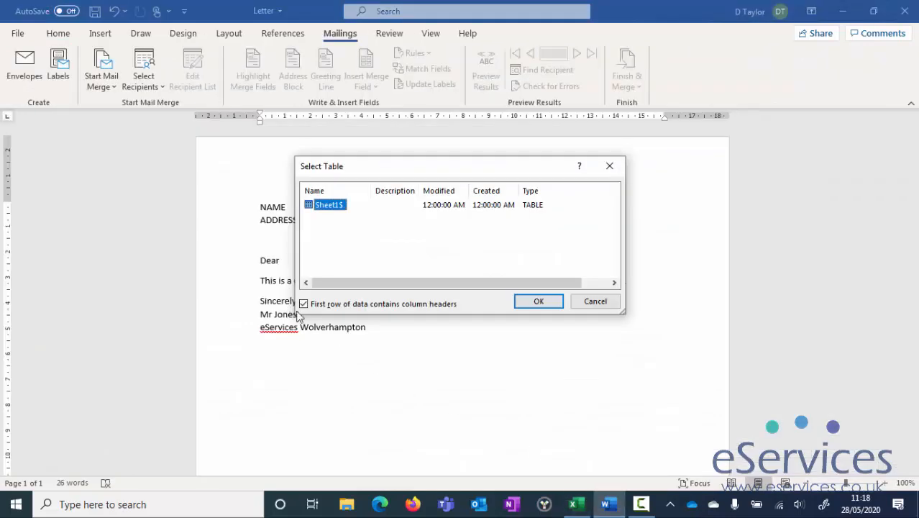
{"action": "left_click", "coordinate": [574, 504]}
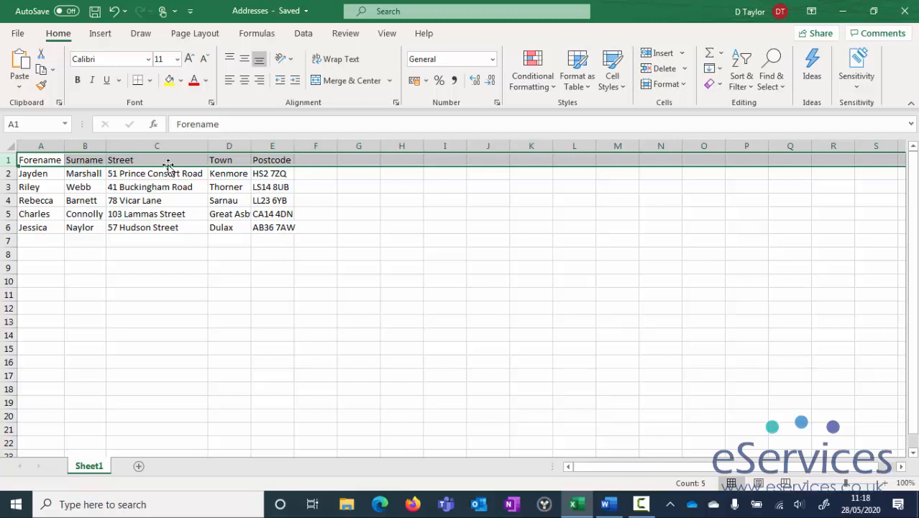
{"action": "left_click", "coordinate": [279, 251]}
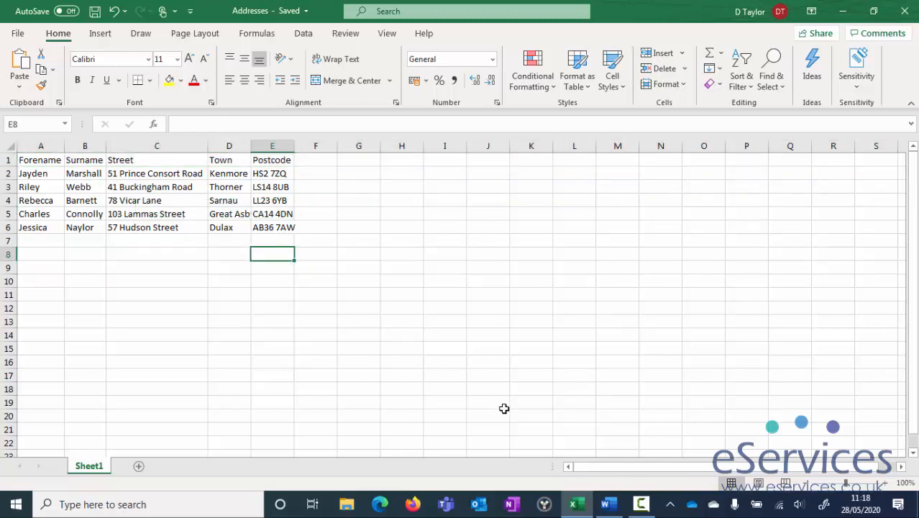
{"action": "left_click", "coordinate": [608, 505]}
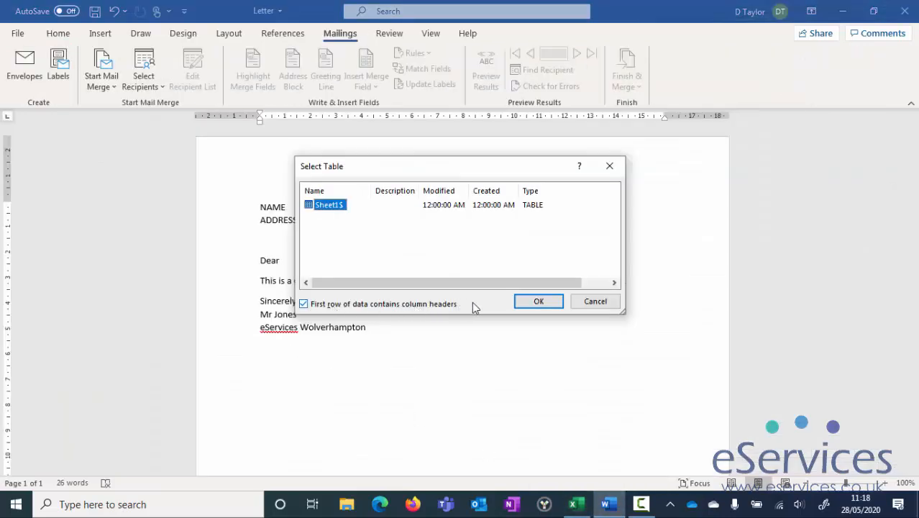
{"action": "left_click", "coordinate": [538, 301]}
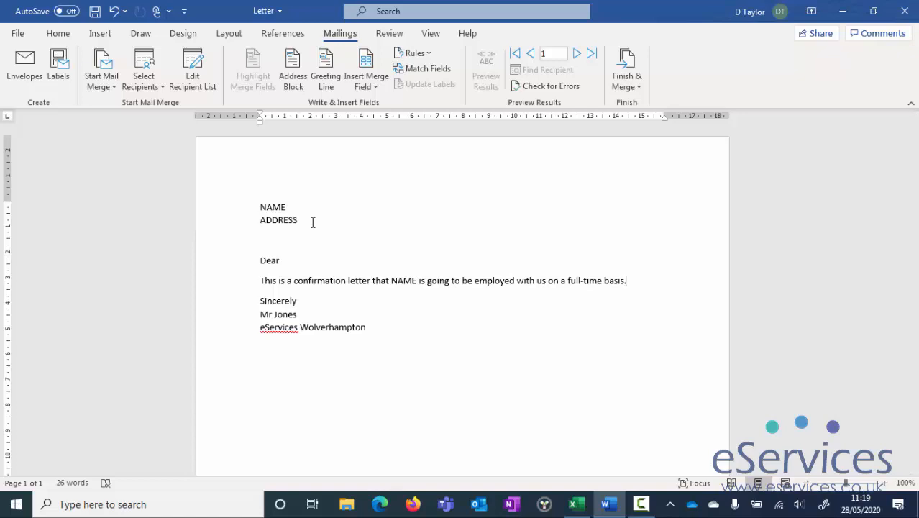
Step: Replace the NAME placeholder above the address with the Forename and Surname merge fields, separated by a space
{"action": "left_click_drag", "start_coordinate": [287, 207], "coordinate": [270, 209]}
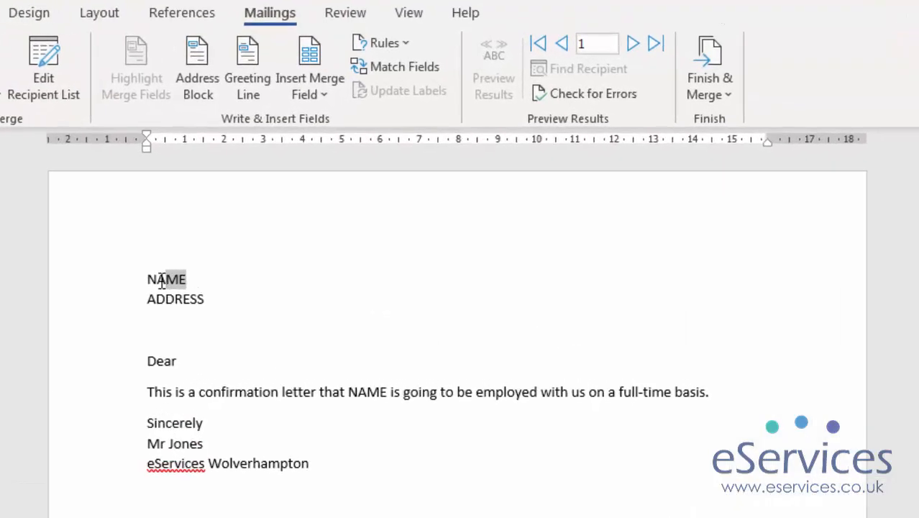
{"action": "left_click_drag", "start_coordinate": [162, 280], "coordinate": [147, 279]}
{"action": "left_click", "coordinate": [324, 97]}
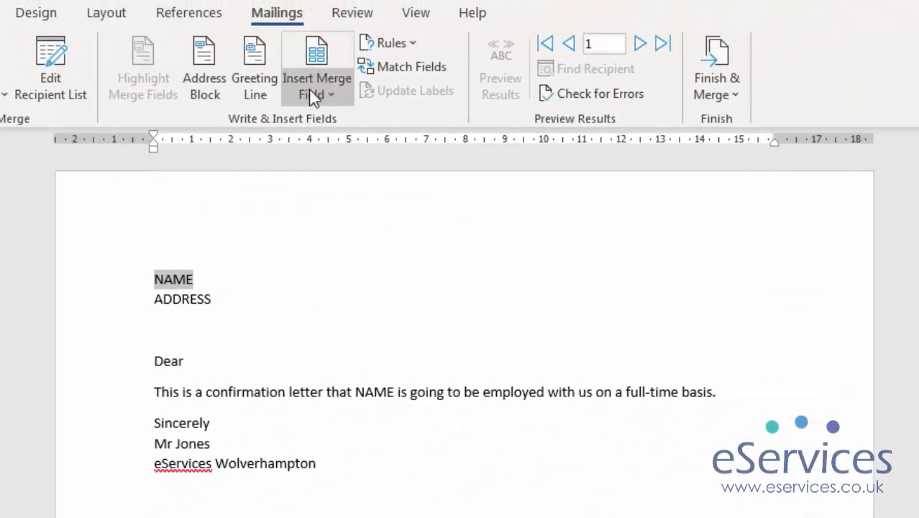
{"action": "left_click", "coordinate": [313, 92]}
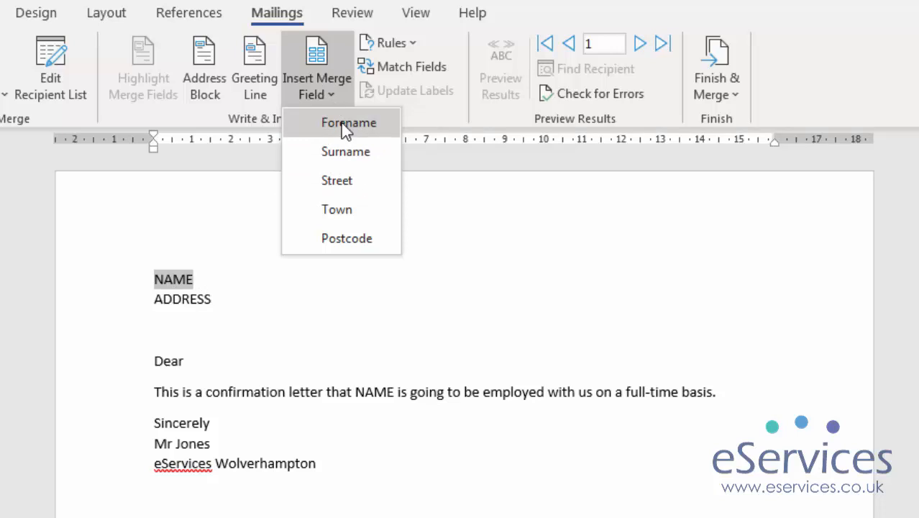
{"action": "left_click", "coordinate": [341, 122]}
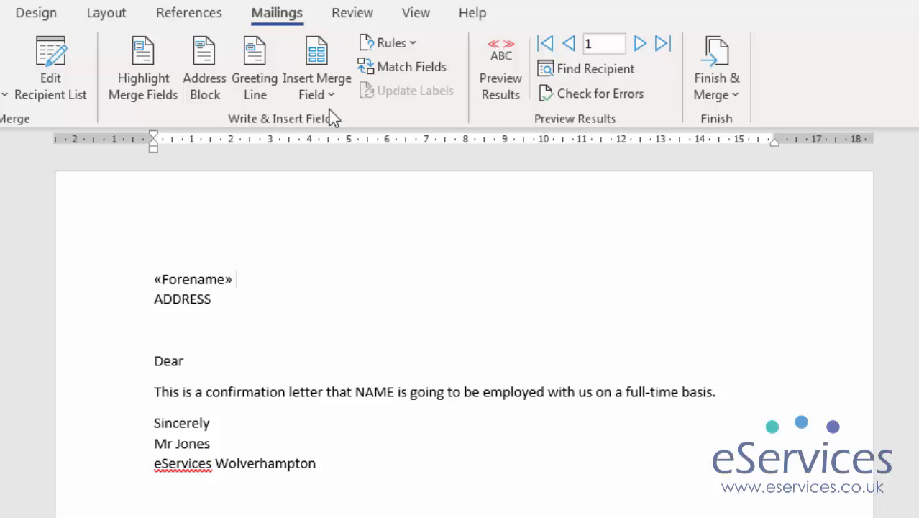
{"action": "left_click", "coordinate": [312, 90]}
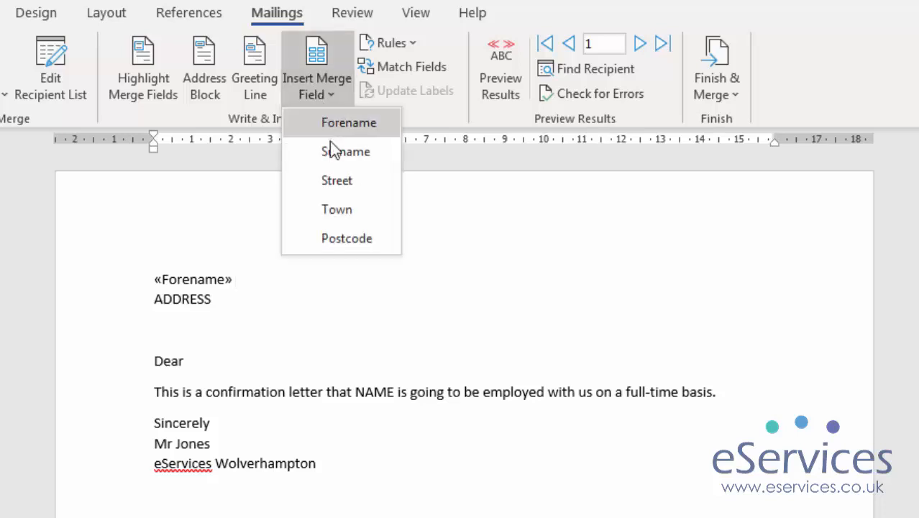
{"action": "left_click", "coordinate": [330, 152]}
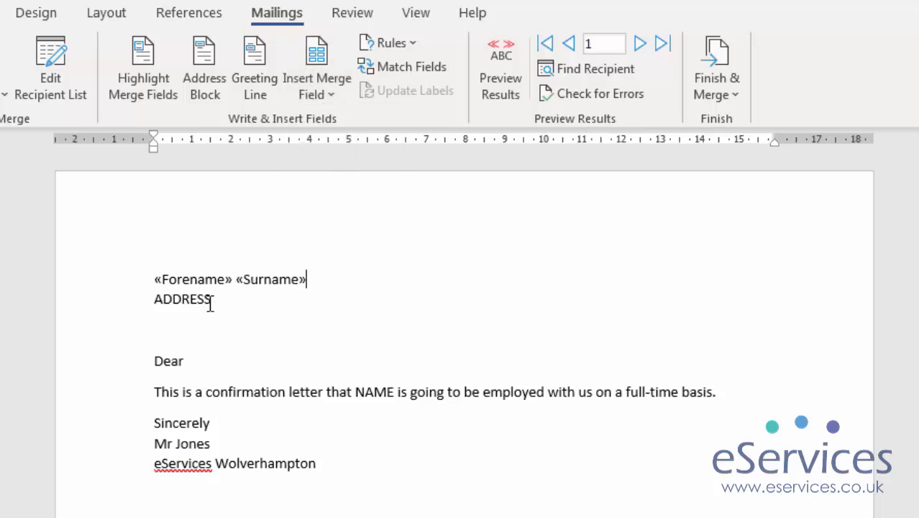
Step: Replace the ADDRESS placeholder with the Street, Town and Postcode merge fields, each on its own line directly below the other
{"action": "left_click_drag", "start_coordinate": [211, 303], "coordinate": [137, 303]}
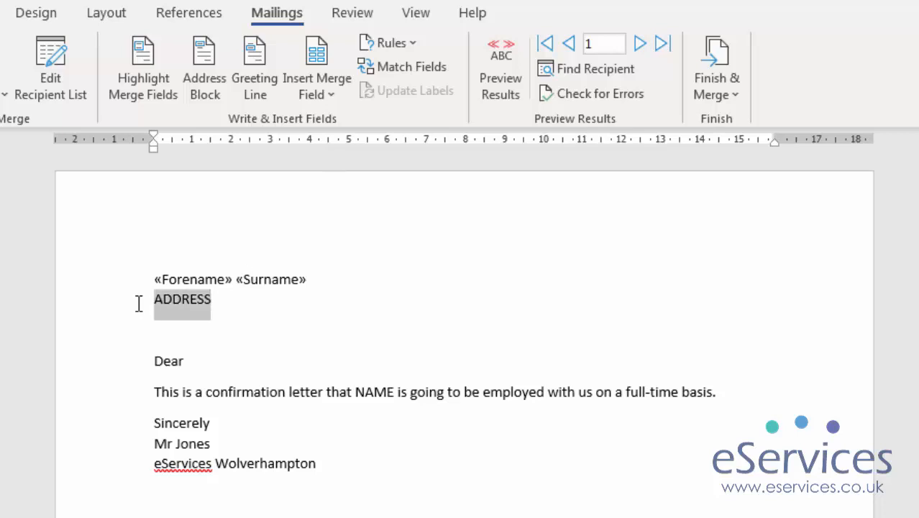
{"action": "left_click", "coordinate": [321, 100]}
{"action": "left_click", "coordinate": [324, 182]}
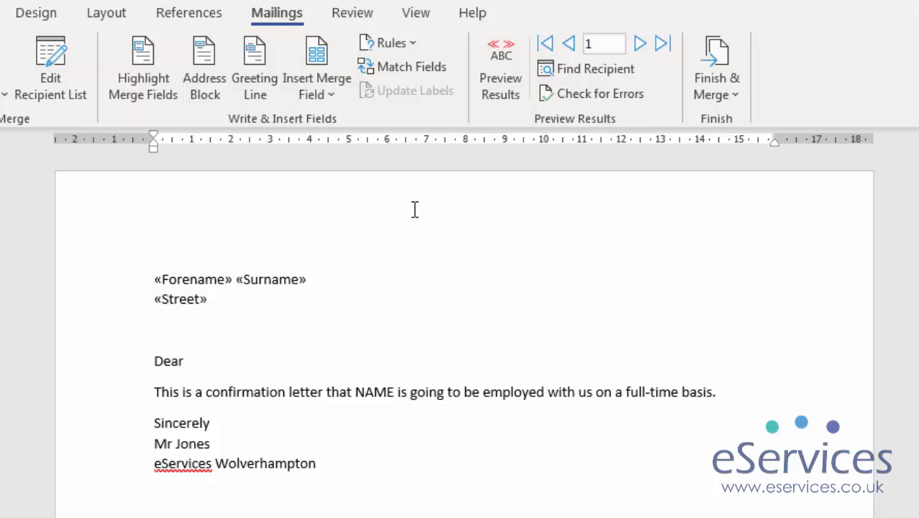
{"action": "key", "text": "Return"}
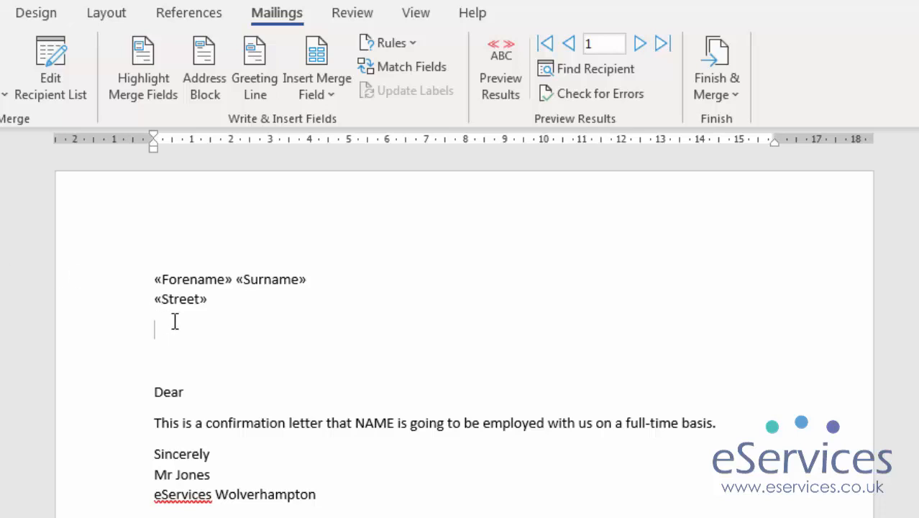
{"action": "key", "text": "BackSpace"}
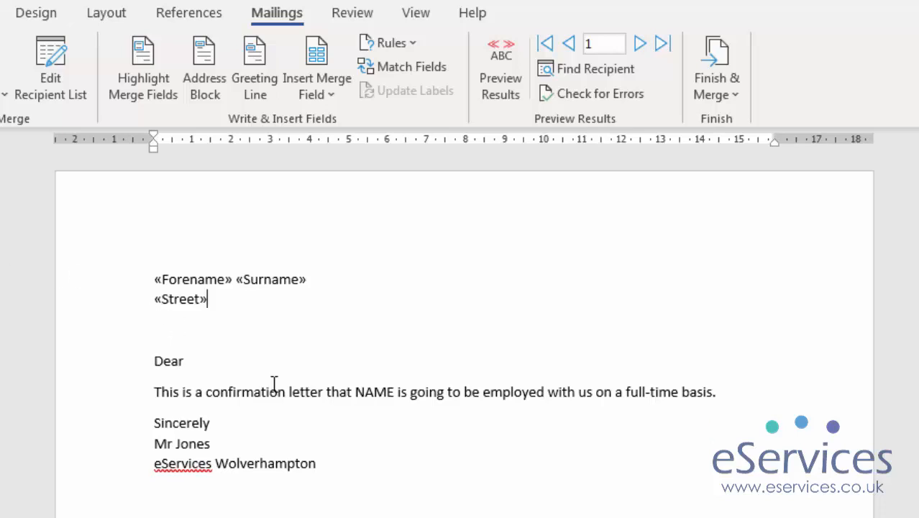
{"action": "key", "text": "Return"}
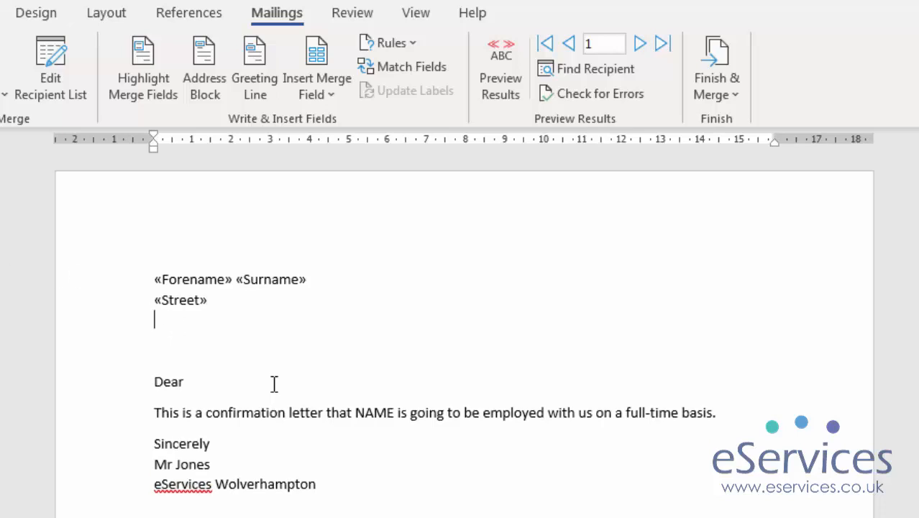
{"action": "left_click", "coordinate": [313, 82]}
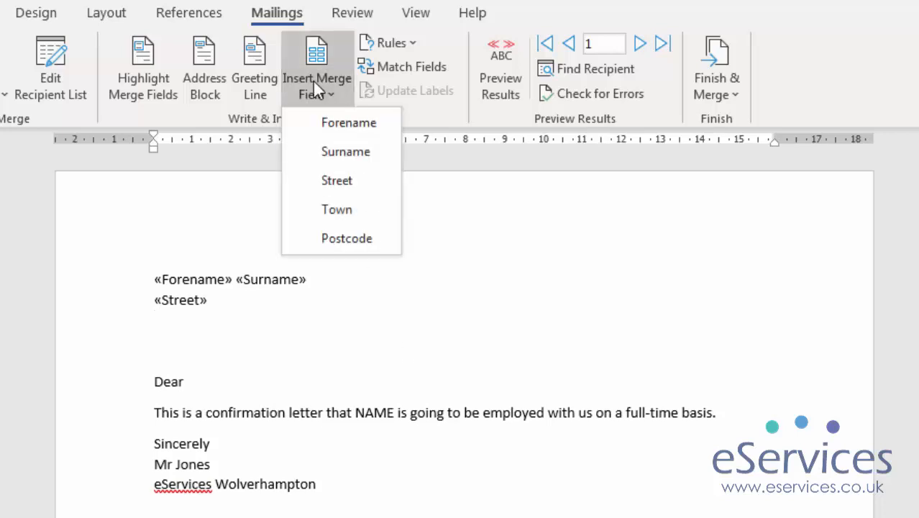
{"action": "left_click", "coordinate": [325, 218]}
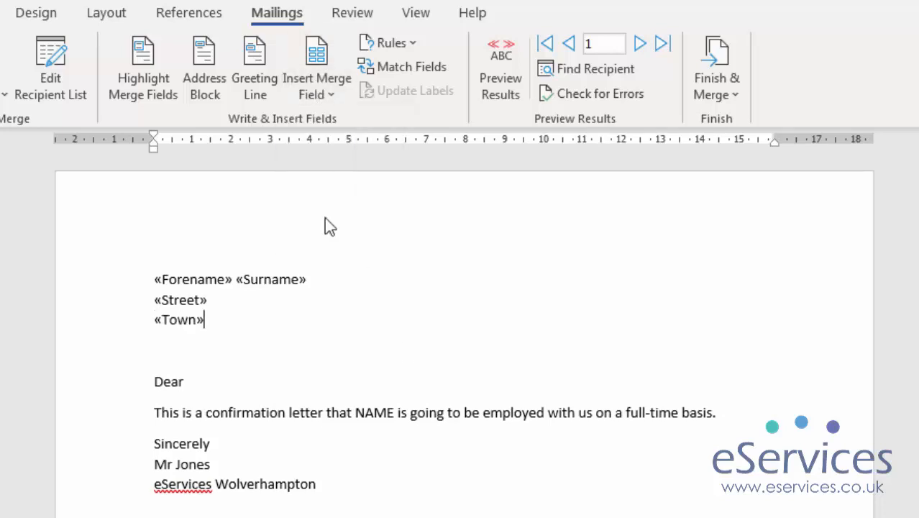
{"action": "key", "text": "Return"}
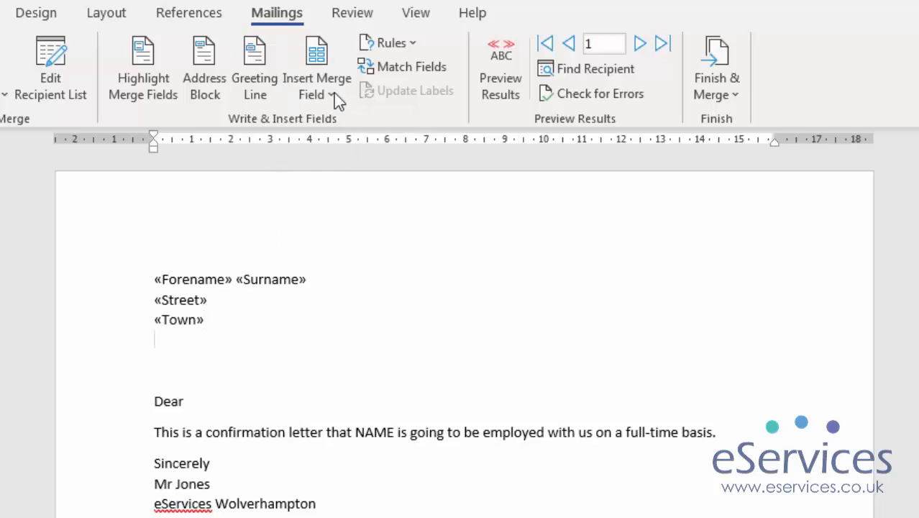
{"action": "left_click", "coordinate": [333, 92]}
{"action": "left_click", "coordinate": [341, 240]}
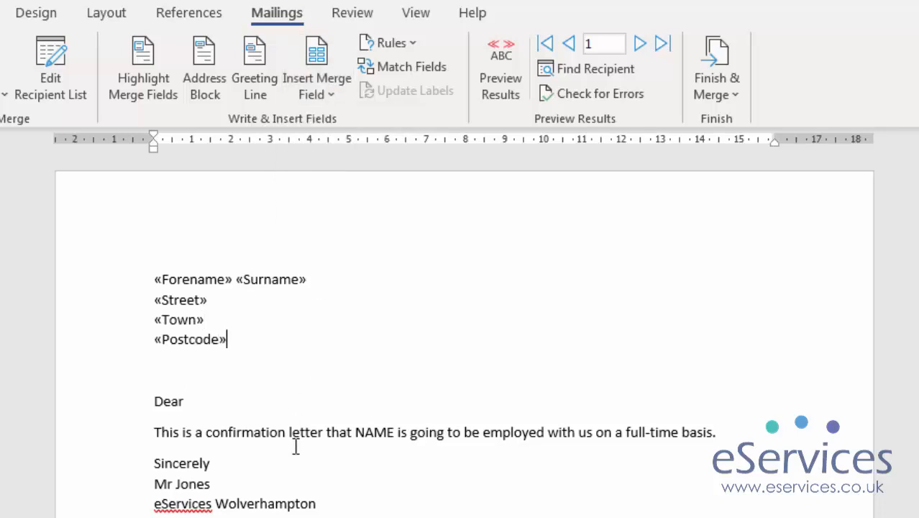
Step: Complete the Dear greeting with the Forename and Surname merge fields, separated by a space
{"action": "left_click", "coordinate": [249, 417]}
{"action": "left_click", "coordinate": [308, 90]}
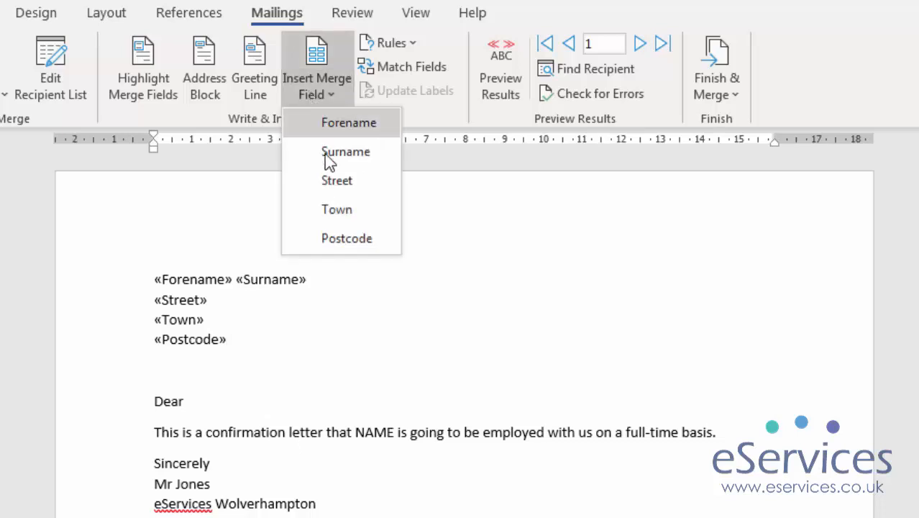
{"action": "left_click", "coordinate": [328, 124]}
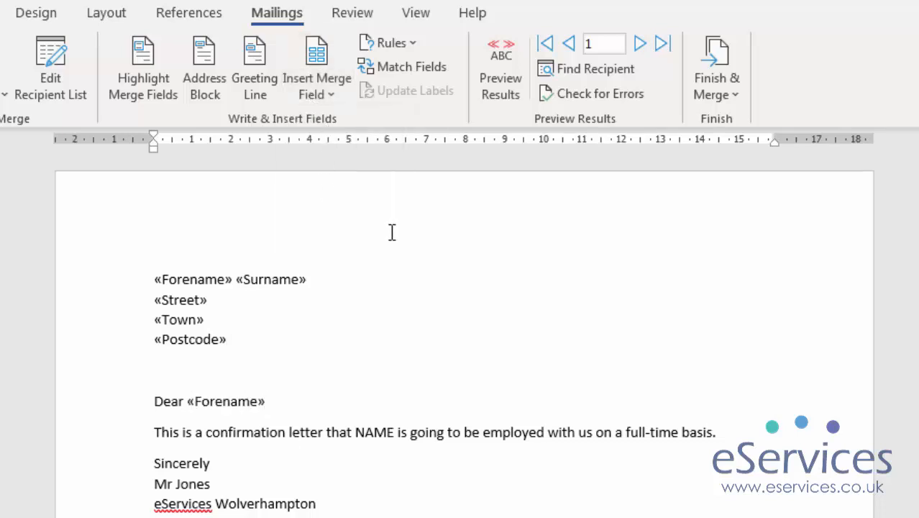
{"action": "left_click", "coordinate": [329, 95]}
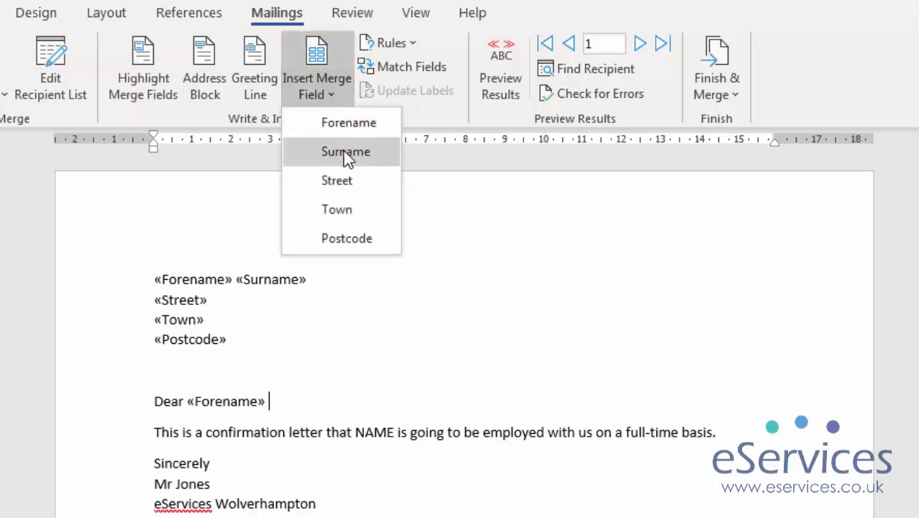
{"action": "left_click", "coordinate": [345, 154]}
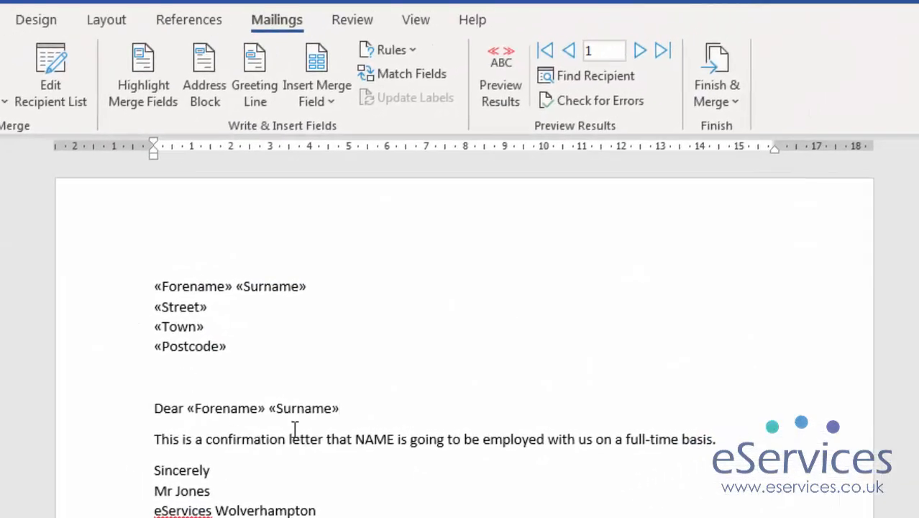
Step: Replace the NAME placeholder in the confirmation sentence with the Forename merge field
{"action": "left_click", "coordinate": [369, 417]}
{"action": "left_click_drag", "start_coordinate": [356, 439], "coordinate": [394, 441]}
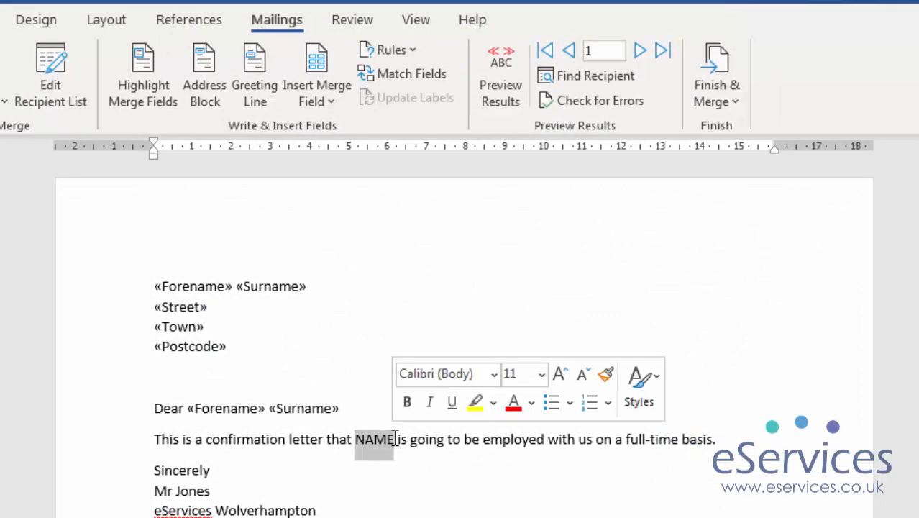
{"action": "left_click", "coordinate": [308, 97]}
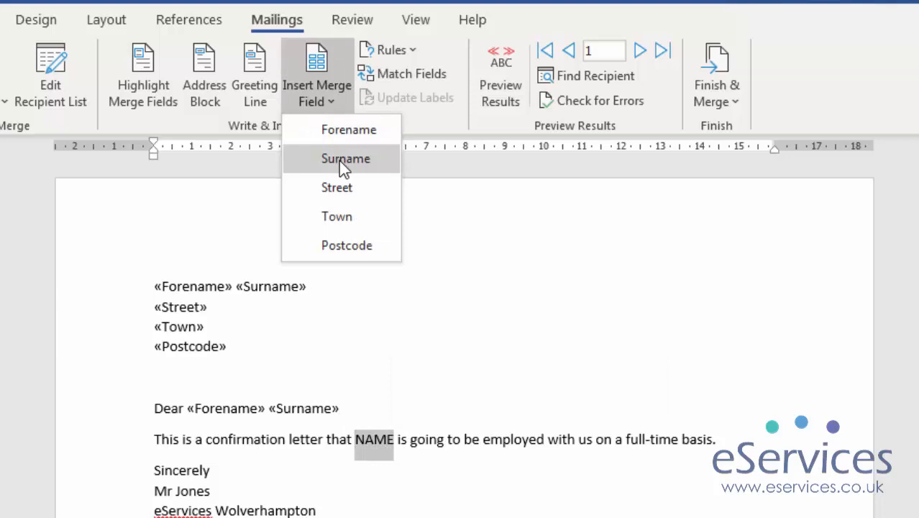
{"action": "left_click", "coordinate": [339, 125]}
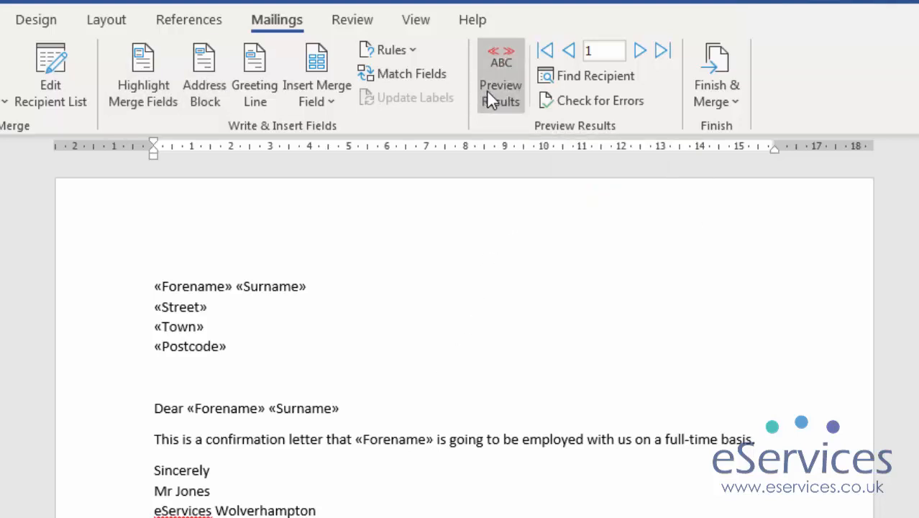
Step: Preview the merged letter, compare it with the Addresses workbook in Excel, and go through the records in Word up to record 5
{"action": "left_click", "coordinate": [510, 80]}
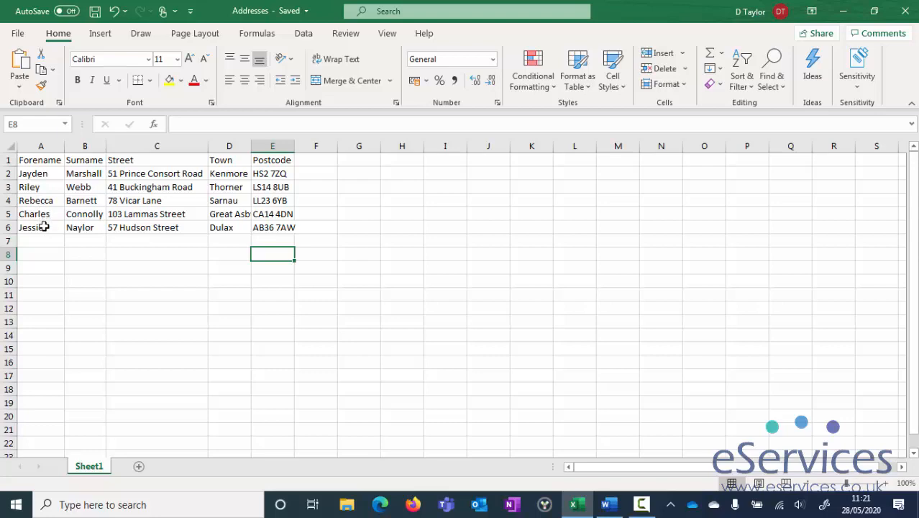
{"action": "left_click", "coordinate": [612, 508]}
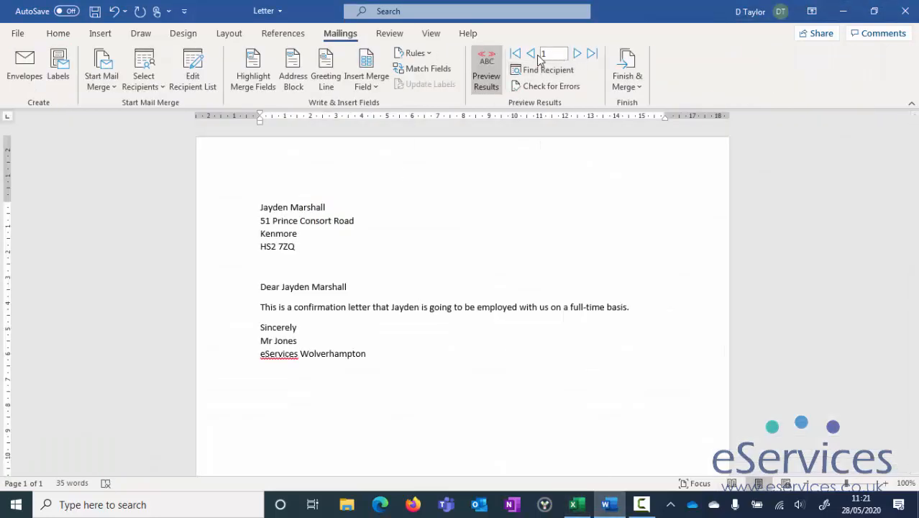
{"action": "left_click", "coordinate": [577, 53]}
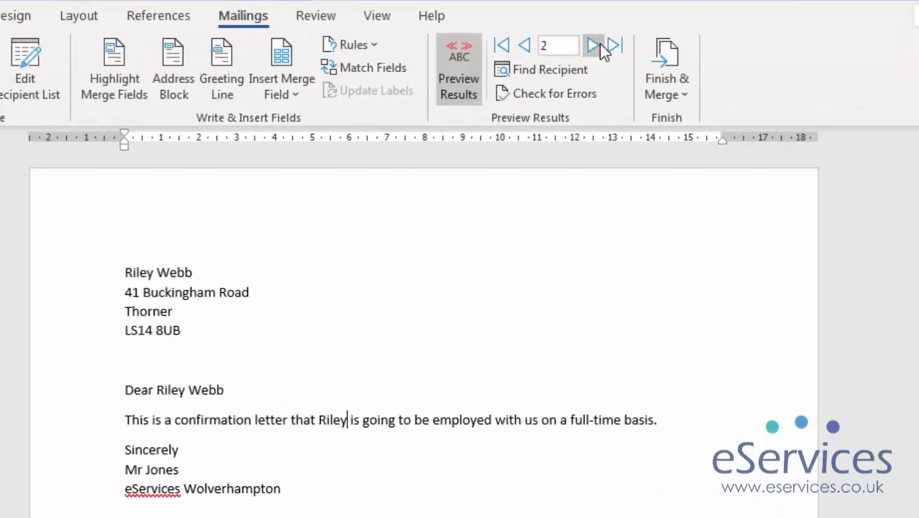
{"action": "left_click", "coordinate": [600, 46]}
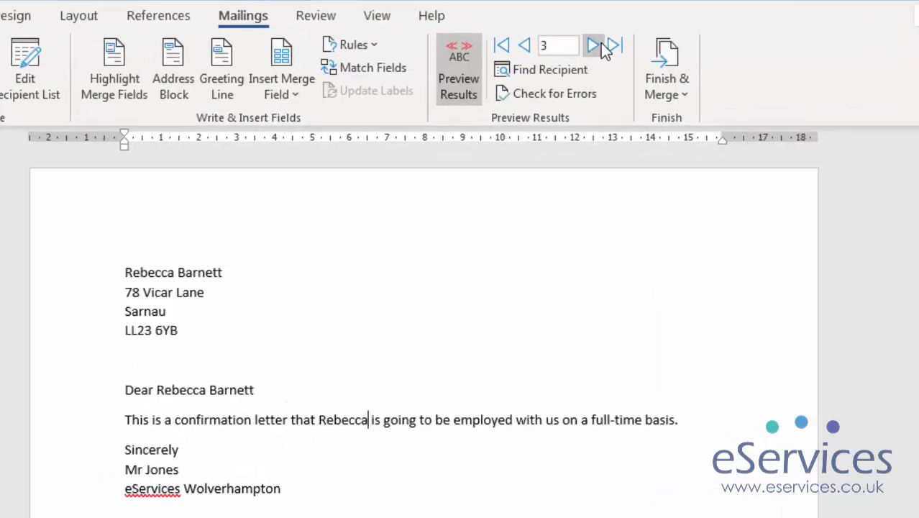
{"action": "left_click", "coordinate": [600, 46]}
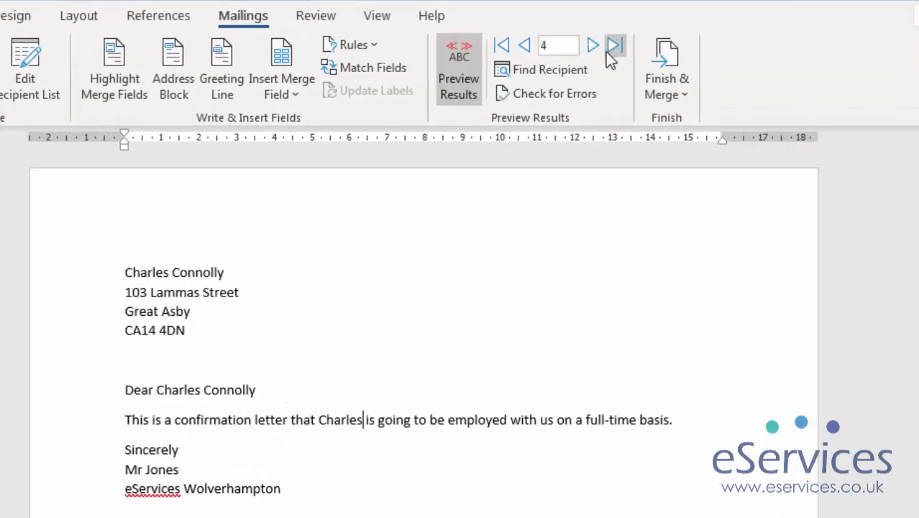
{"action": "left_click", "coordinate": [611, 49]}
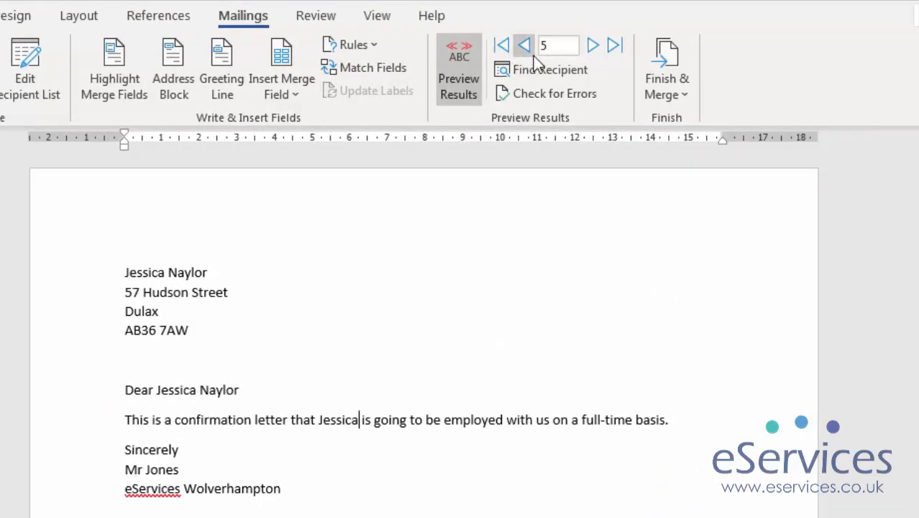
Step: Page the preview back to the first record, and jump to the last record and back to the first
{"action": "left_click", "coordinate": [523, 46]}
{"action": "left_click", "coordinate": [524, 45]}
{"action": "left_click", "coordinate": [524, 46]}
{"action": "left_click", "coordinate": [524, 45]}
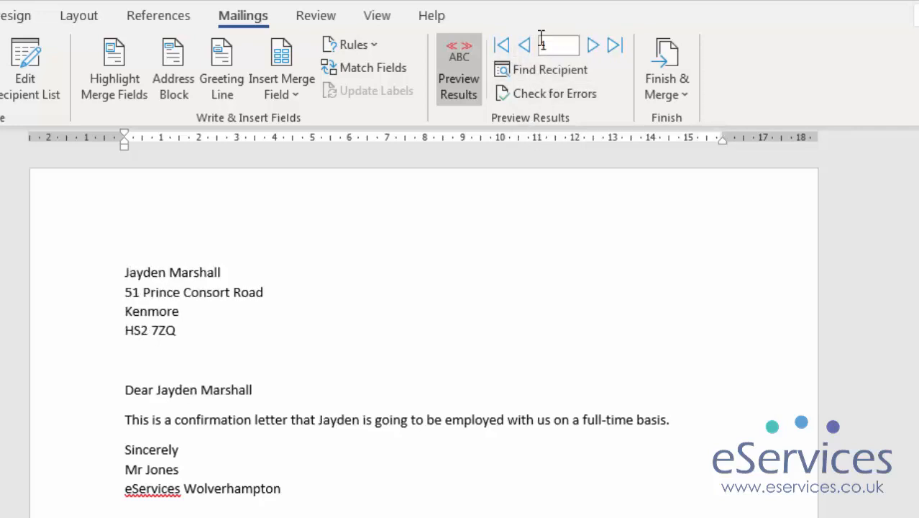
{"action": "left_click", "coordinate": [614, 46]}
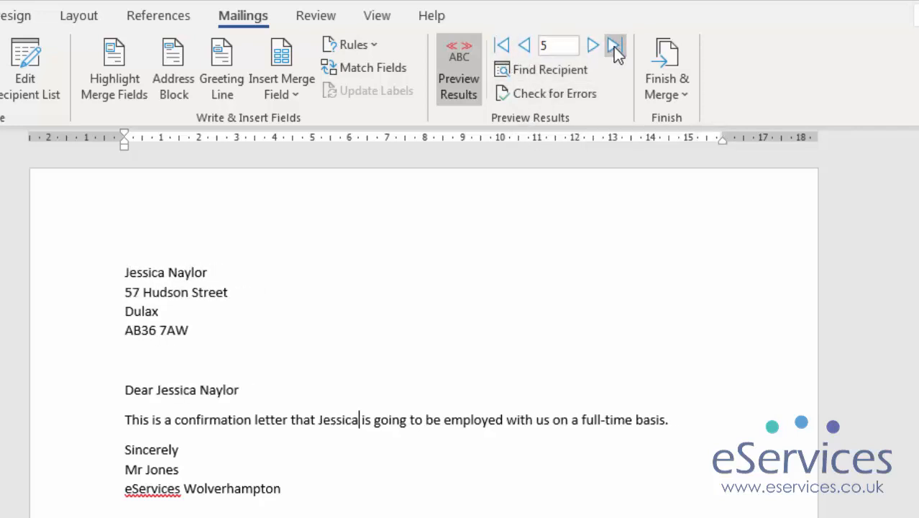
{"action": "left_click", "coordinate": [503, 46]}
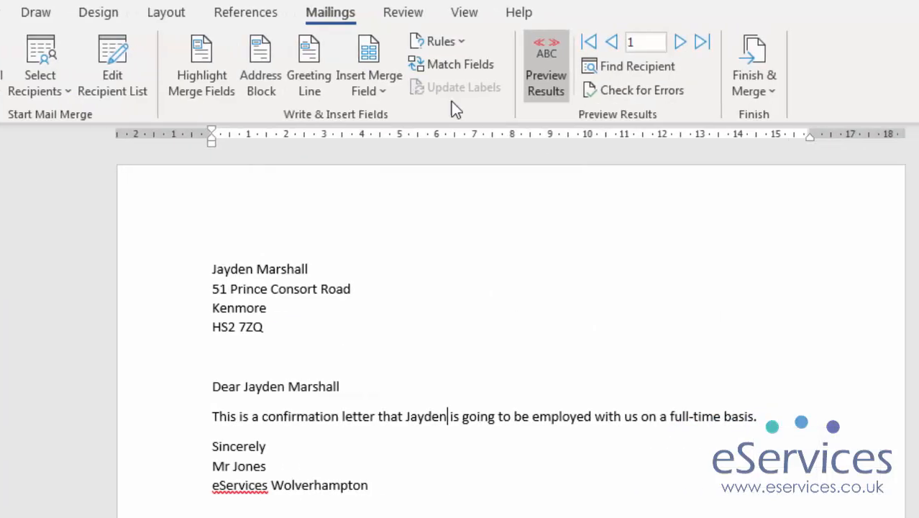
Step: Advance the preview to record 4, and view the Find Recipient search options without running a search
{"action": "left_click", "coordinate": [607, 45]}
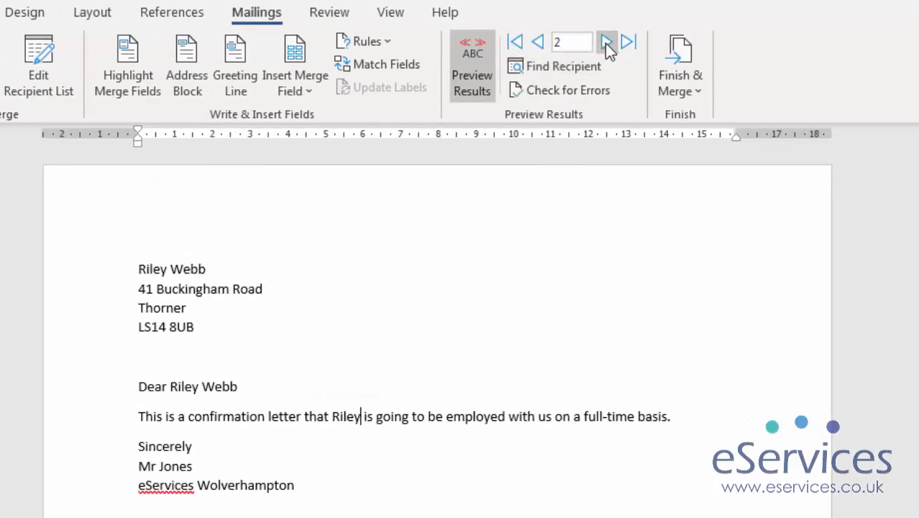
{"action": "left_click", "coordinate": [607, 45]}
{"action": "left_click", "coordinate": [607, 44]}
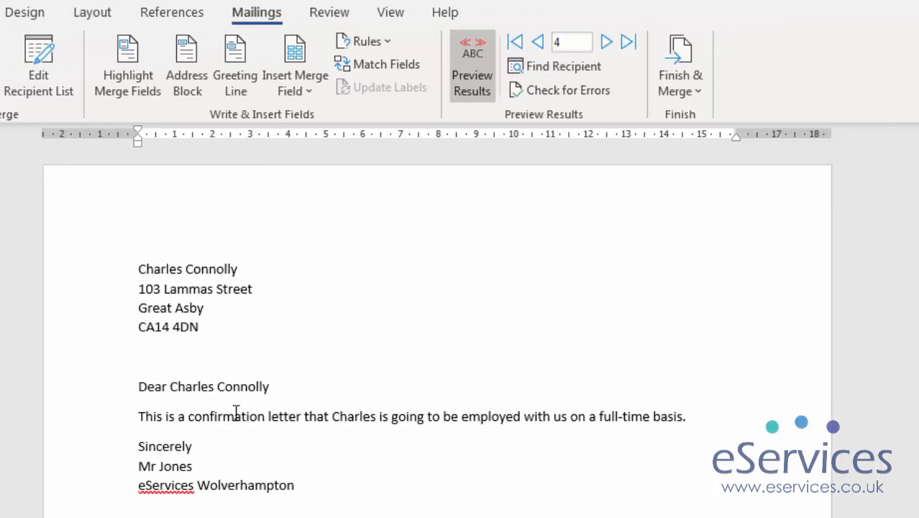
{"action": "left_click", "coordinate": [574, 70]}
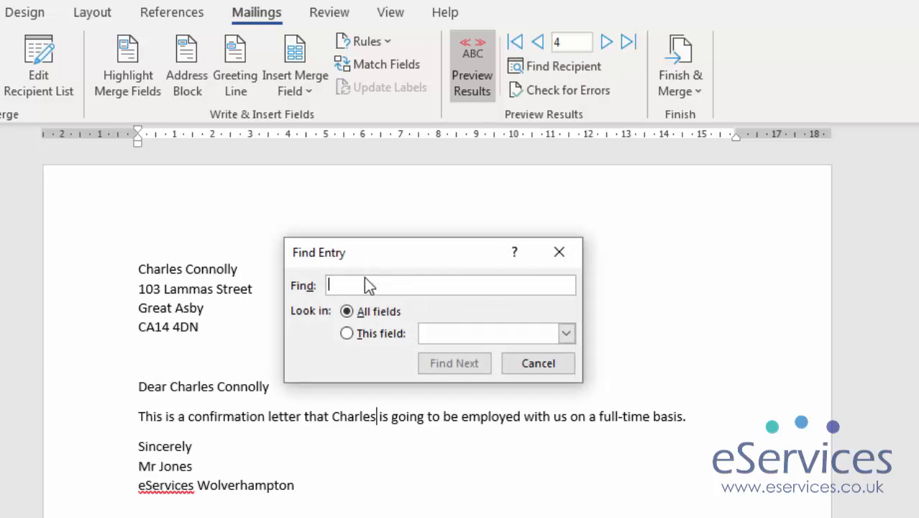
{"action": "left_click", "coordinate": [539, 363]}
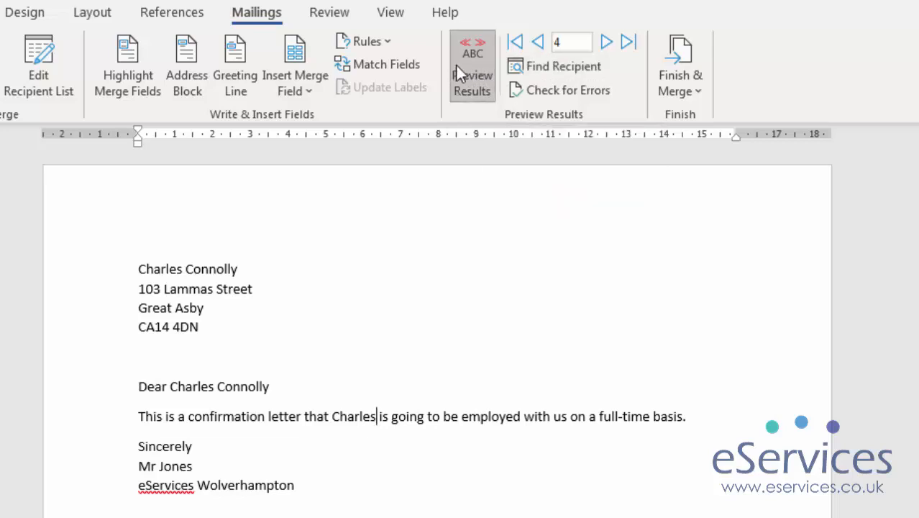
Step: Switch the letter from the results preview back to its merge fields and review the Finish & Merge options
{"action": "left_click", "coordinate": [394, 268]}
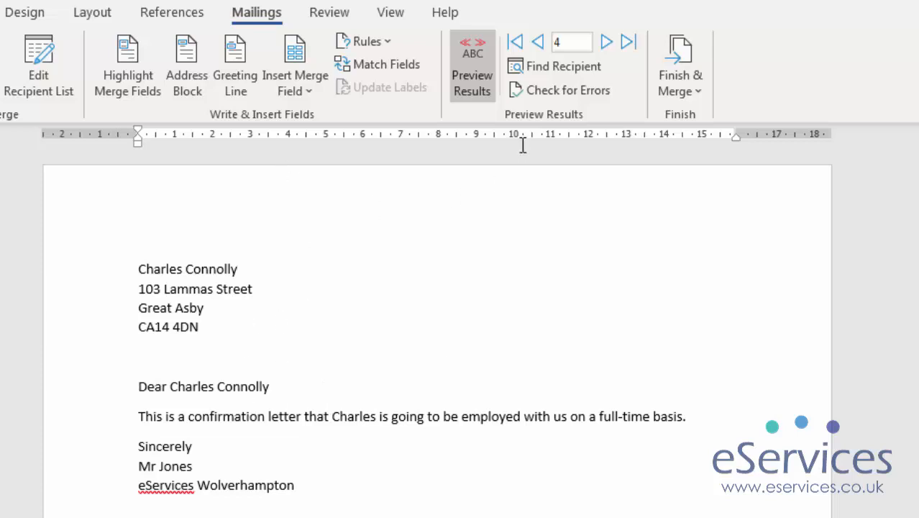
{"action": "left_click", "coordinate": [476, 54]}
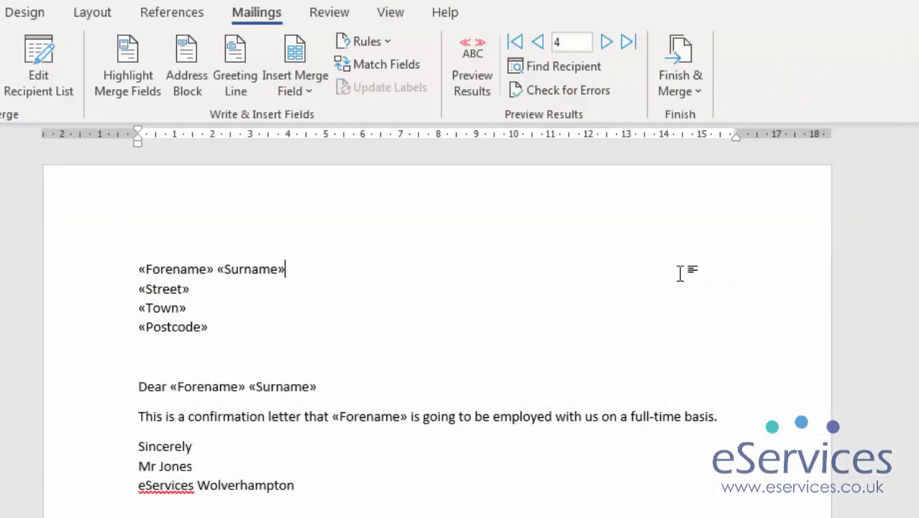
{"action": "left_click", "coordinate": [691, 59]}
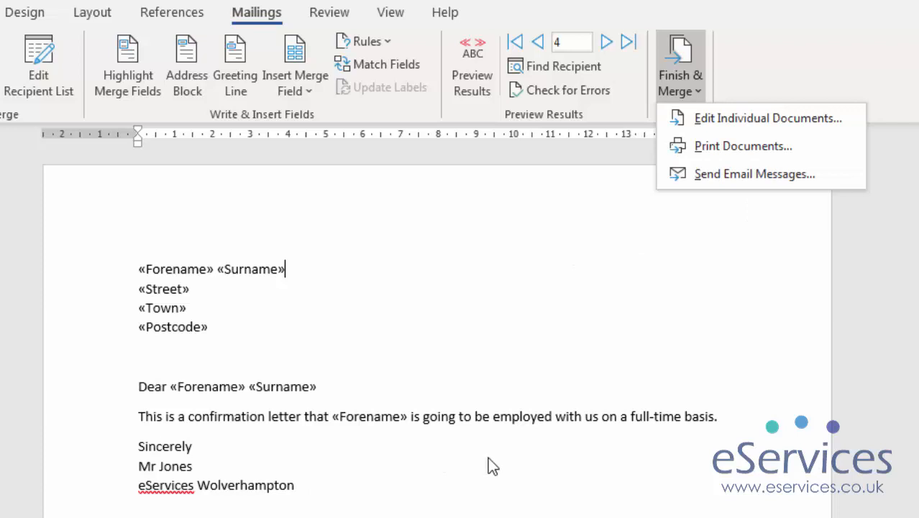
{"action": "left_click", "coordinate": [669, 305]}
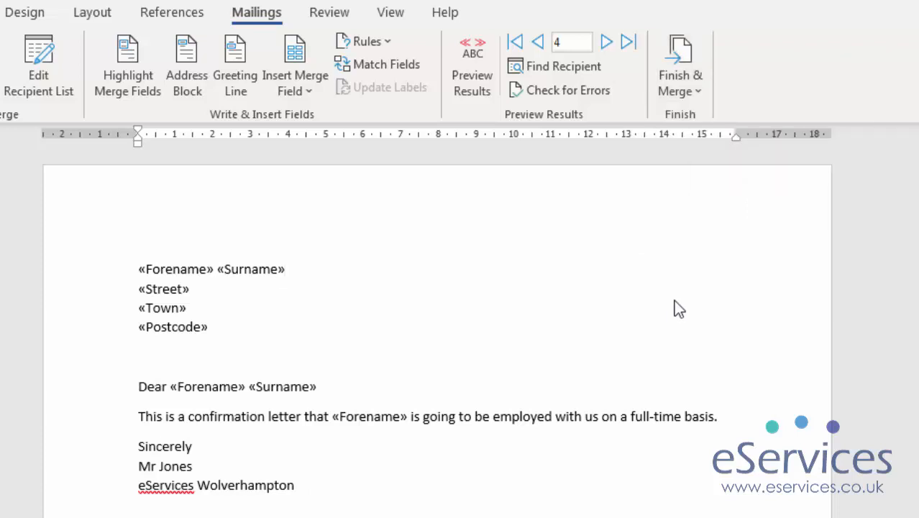
Step: Merge all records of the confirmation letter into a new document of individual, editable letters
{"action": "left_click", "coordinate": [688, 88]}
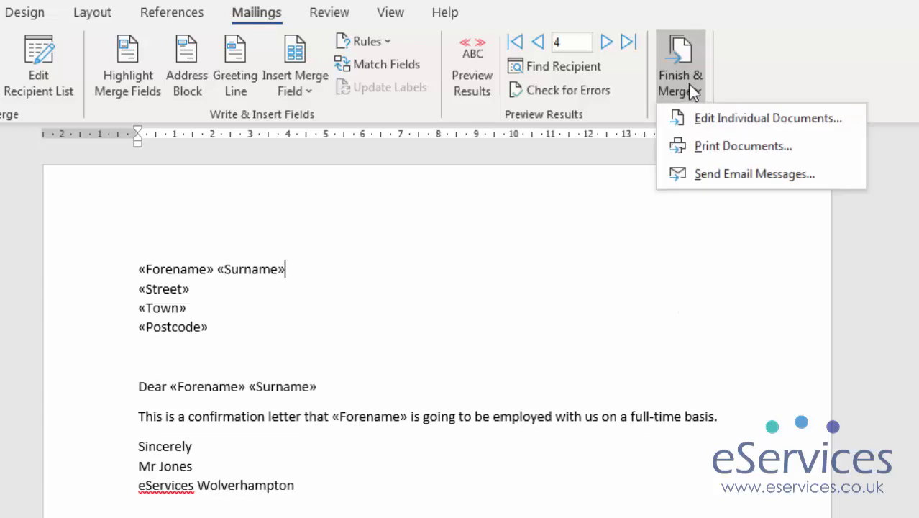
{"action": "left_click", "coordinate": [721, 122]}
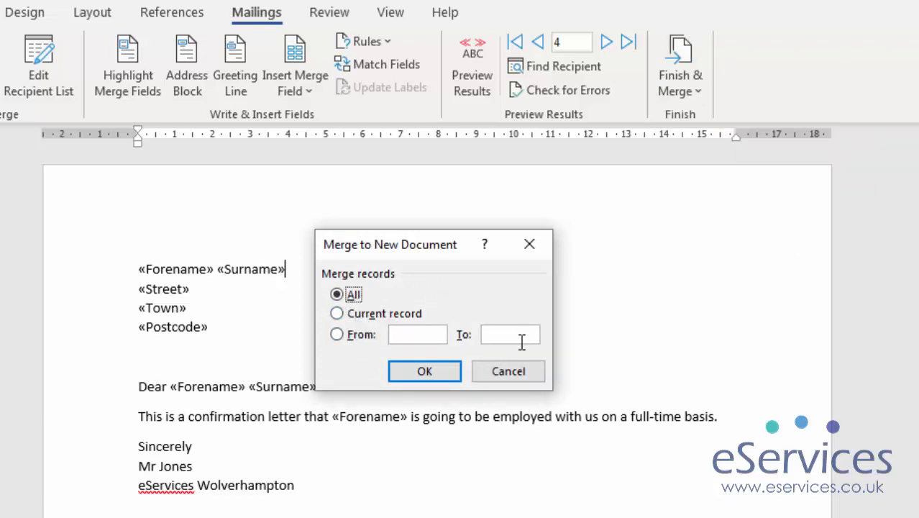
{"action": "left_click", "coordinate": [423, 371]}
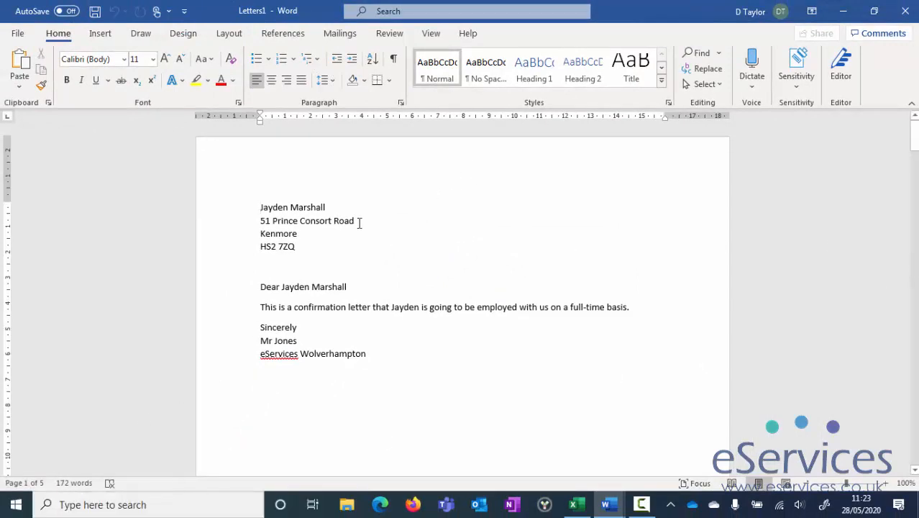
Step: Look through every merged letter in the new document, return to the first one, and view the mail merge commands available there
{"action": "scroll", "coordinate": [495, 275], "scroll_direction": "down", "scroll_amount": 12}
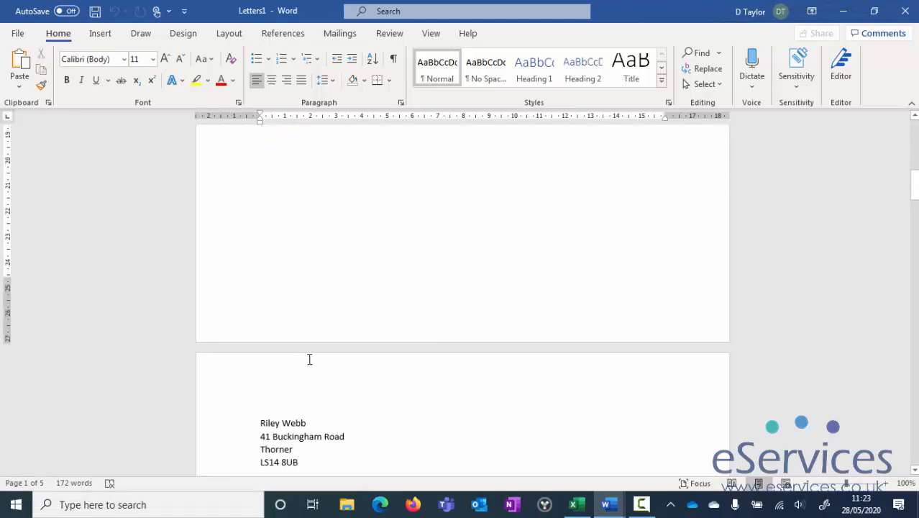
{"action": "scroll", "coordinate": [325, 356], "scroll_direction": "down", "scroll_amount": 6}
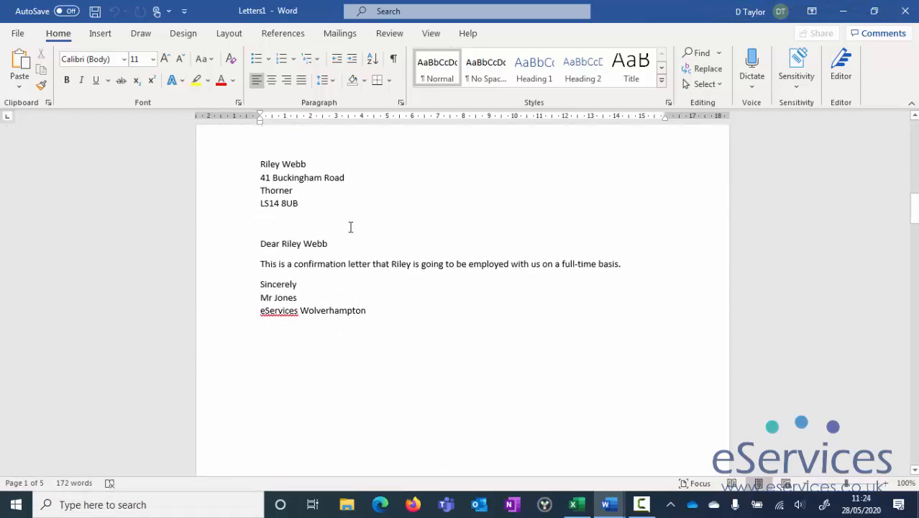
{"action": "scroll", "coordinate": [486, 227], "scroll_direction": "down", "scroll_amount": 10}
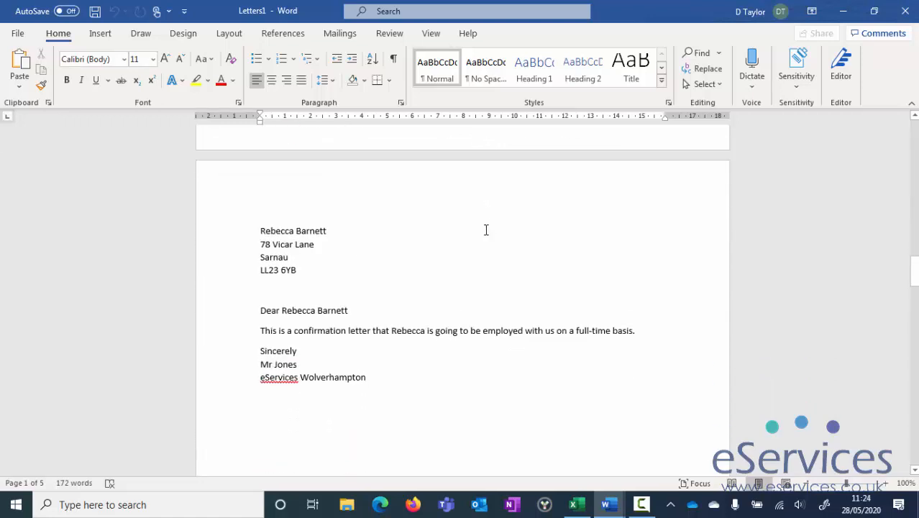
{"action": "scroll", "coordinate": [431, 325], "scroll_direction": "down", "scroll_amount": 10}
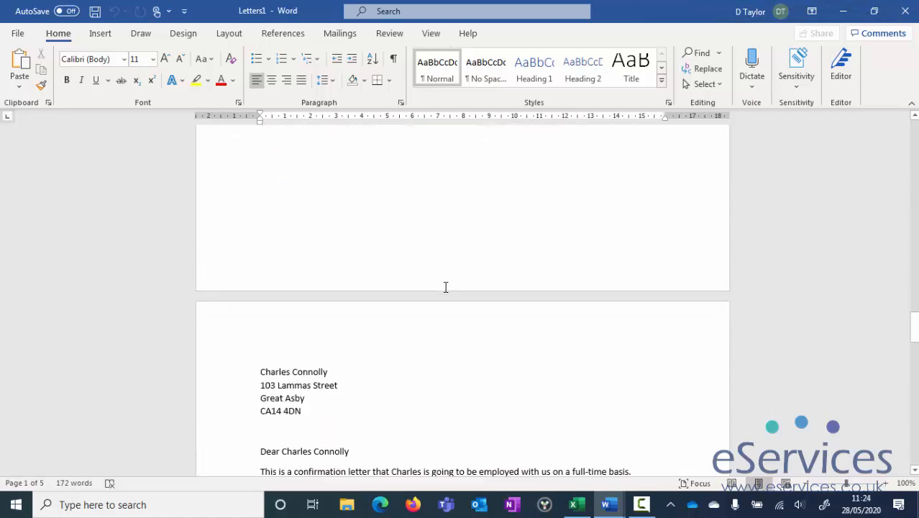
{"action": "scroll", "coordinate": [382, 258], "scroll_direction": "down", "scroll_amount": 10}
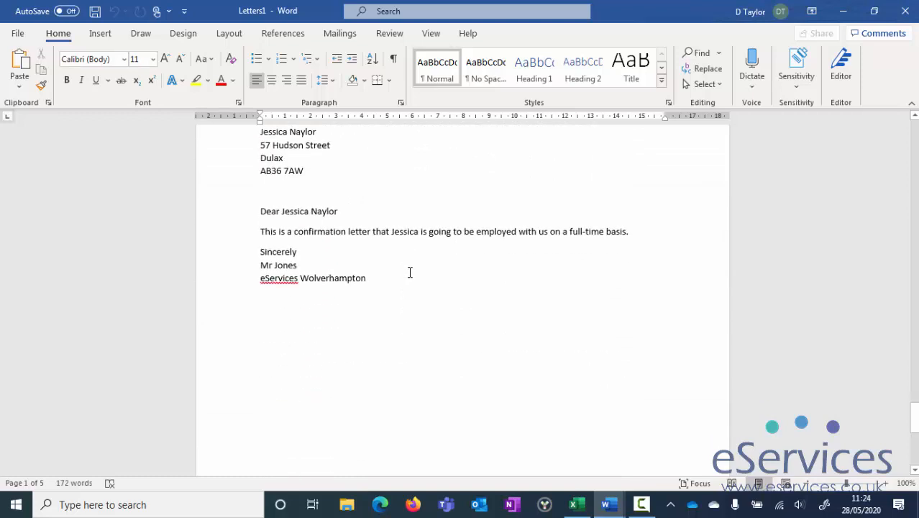
{"action": "scroll", "coordinate": [409, 274], "scroll_direction": "down", "scroll_amount": 5}
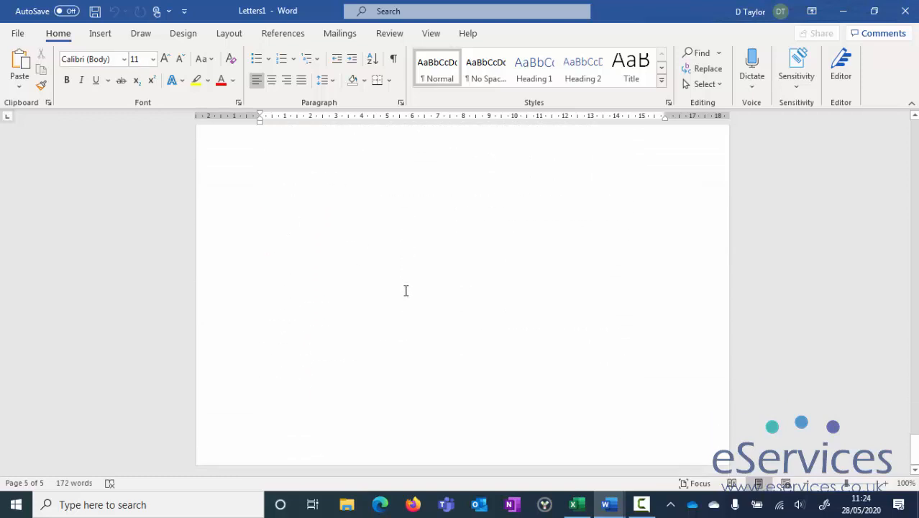
{"action": "scroll", "coordinate": [375, 292], "scroll_direction": "up", "scroll_amount": 6}
{"action": "scroll", "coordinate": [355, 309], "scroll_direction": "up", "scroll_amount": 18}
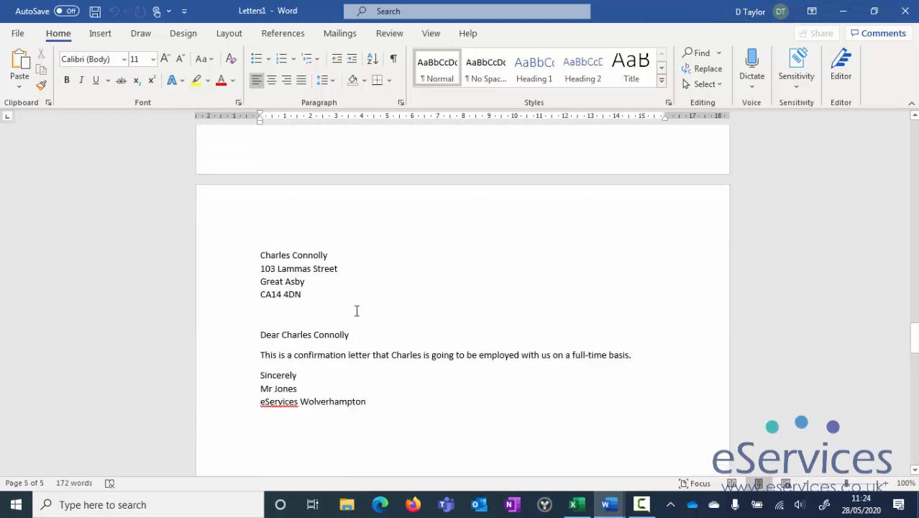
{"action": "scroll", "coordinate": [356, 309], "scroll_direction": "up", "scroll_amount": 16}
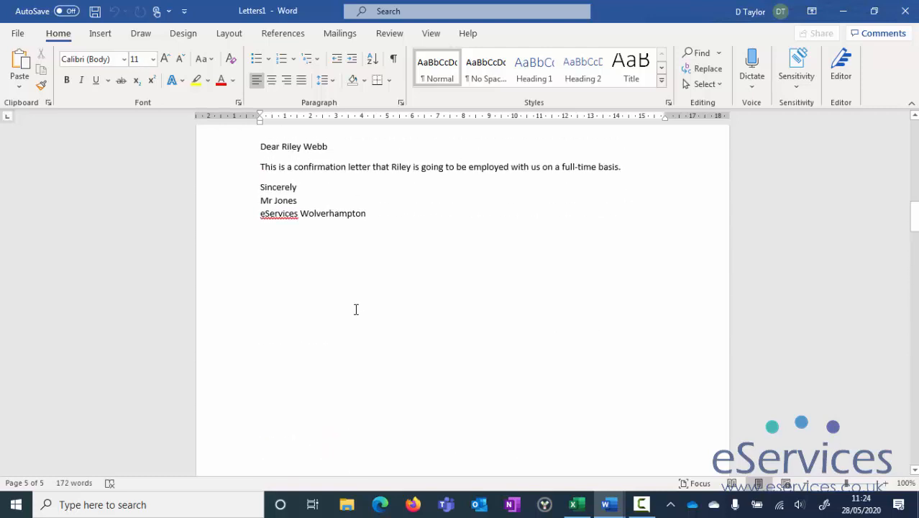
{"action": "scroll", "coordinate": [350, 310], "scroll_direction": "up", "scroll_amount": 2}
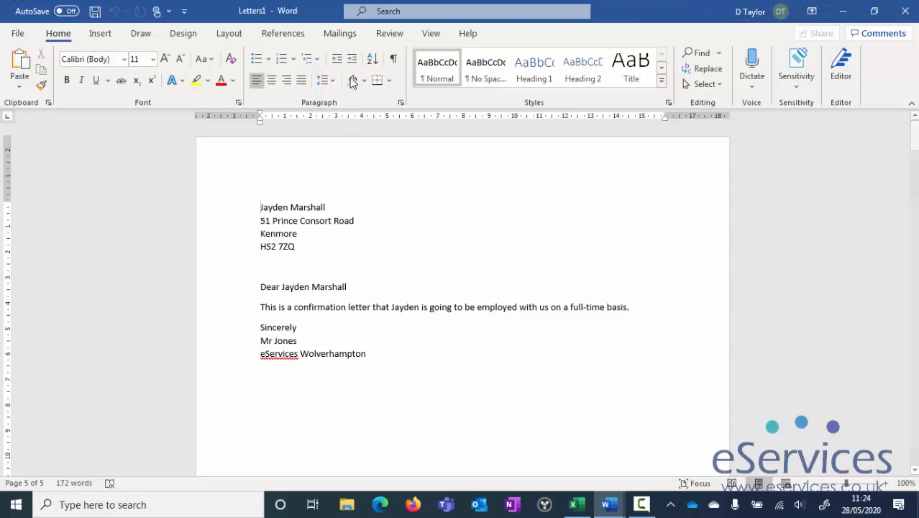
{"action": "left_click", "coordinate": [338, 35]}
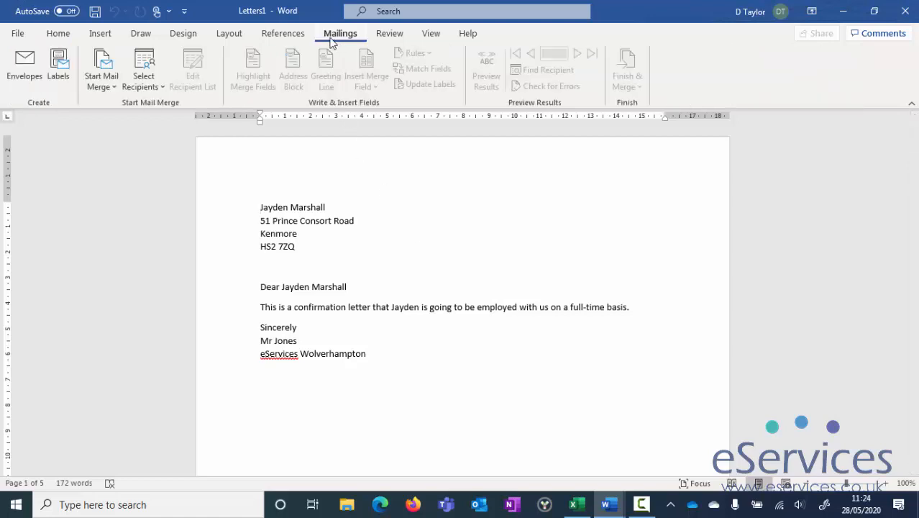